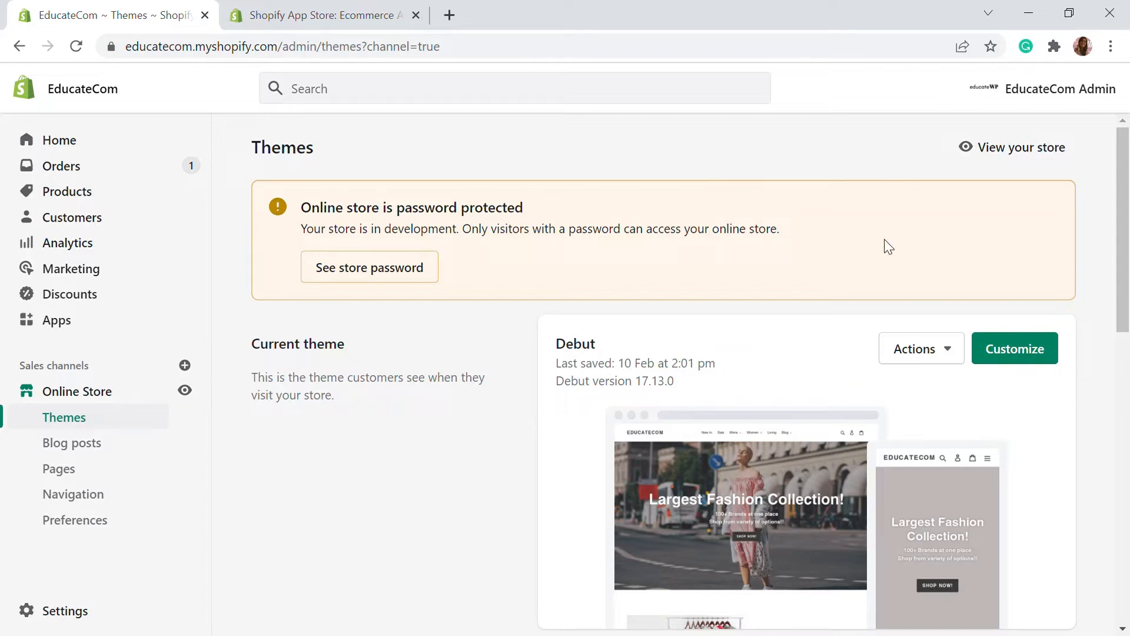
Step: Open the current Debut theme's code for editing
{"action": "scroll", "coordinate": [865, 247], "scroll_direction": "down", "scroll_amount": 2}
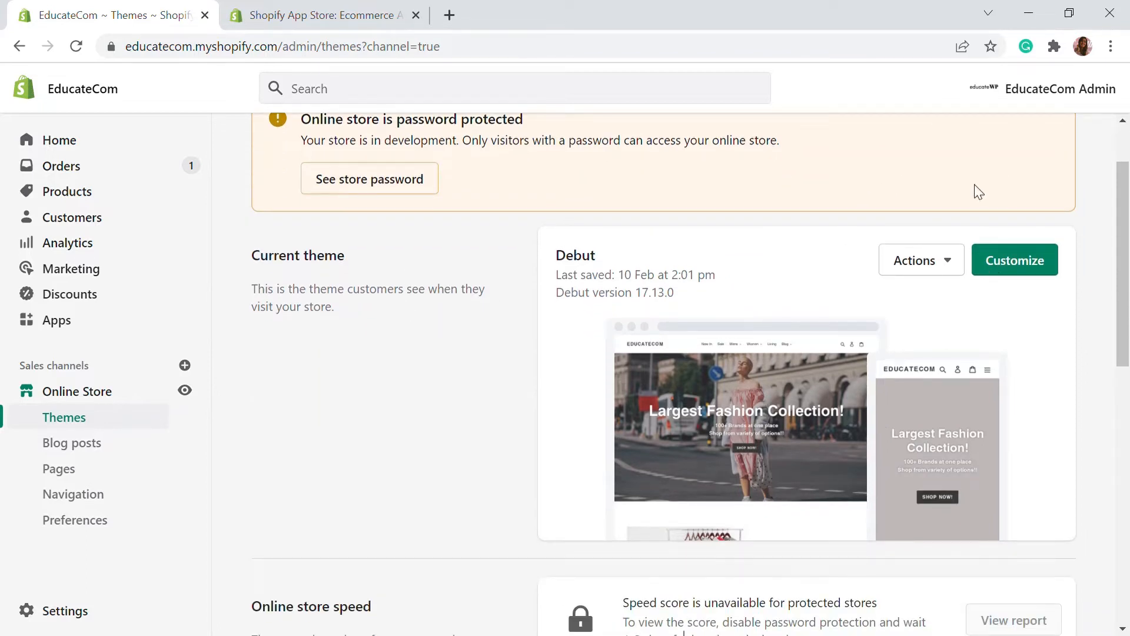
{"action": "left_click", "coordinate": [924, 261]}
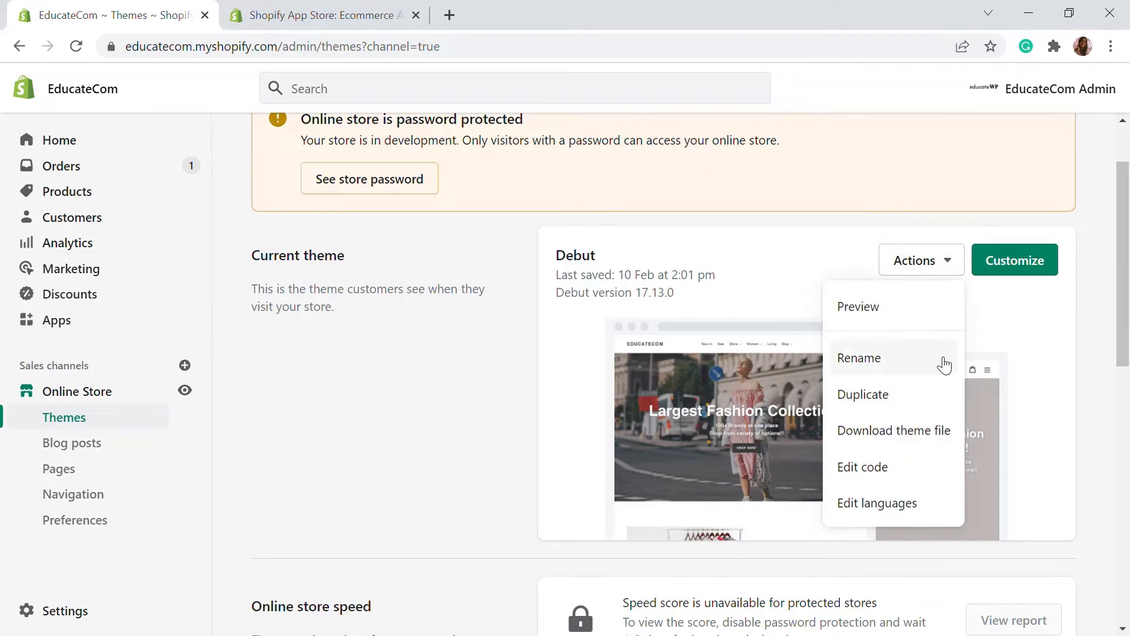
{"action": "left_click", "coordinate": [890, 471]}
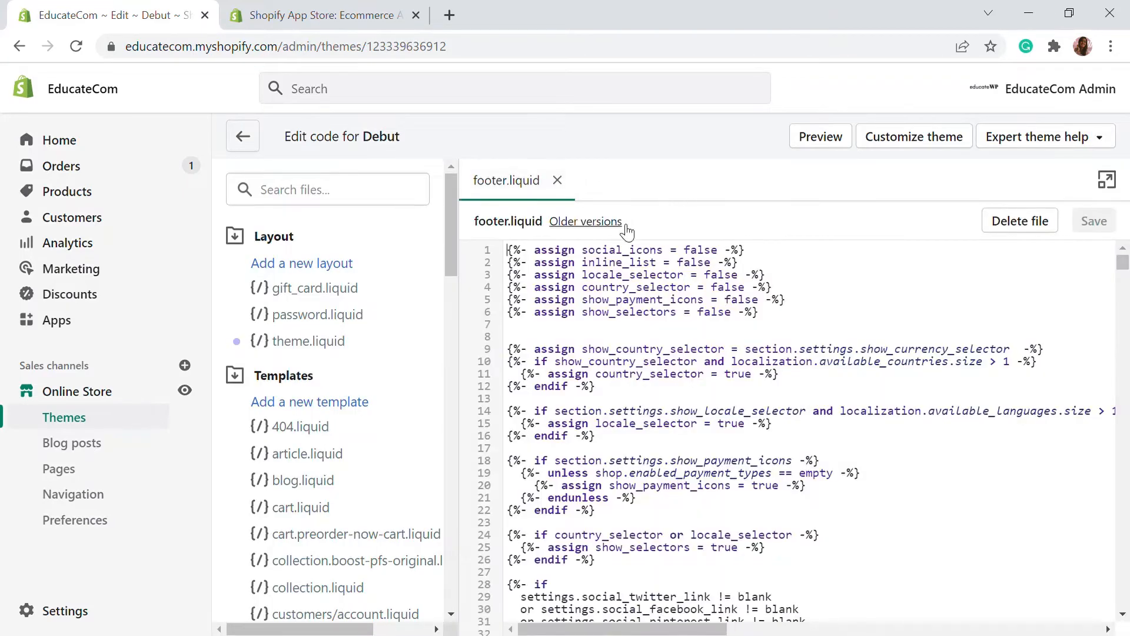
Step: Roll footer.liquid back to the older version "Original - Aug 20, 2:58am" and save the file
{"action": "left_click", "coordinate": [595, 222]}
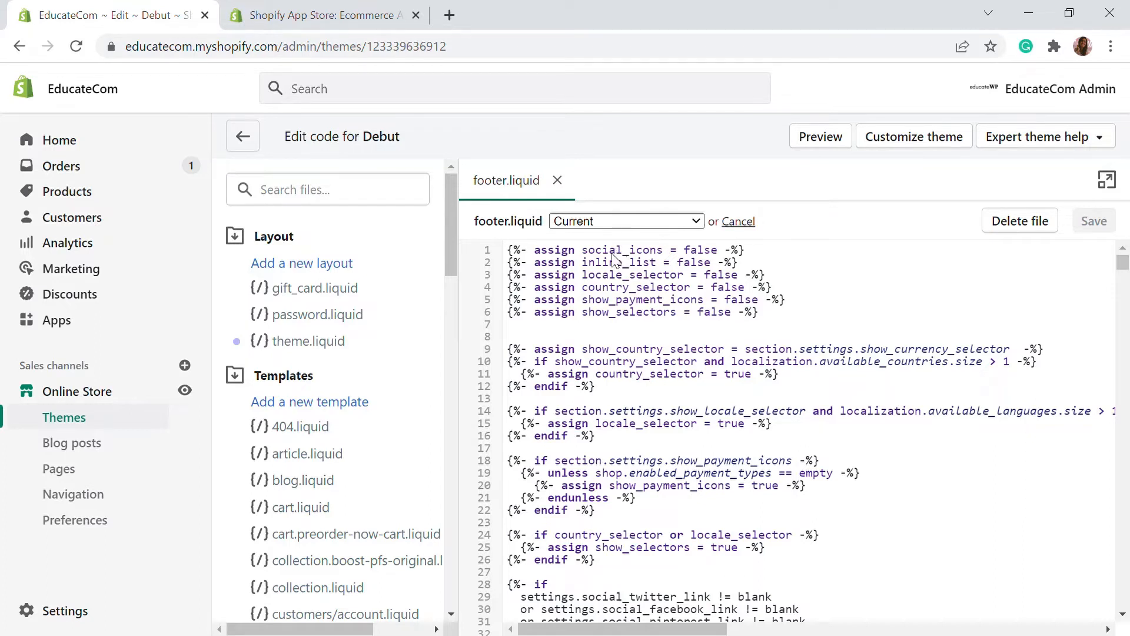
{"action": "key", "text": "Down"}
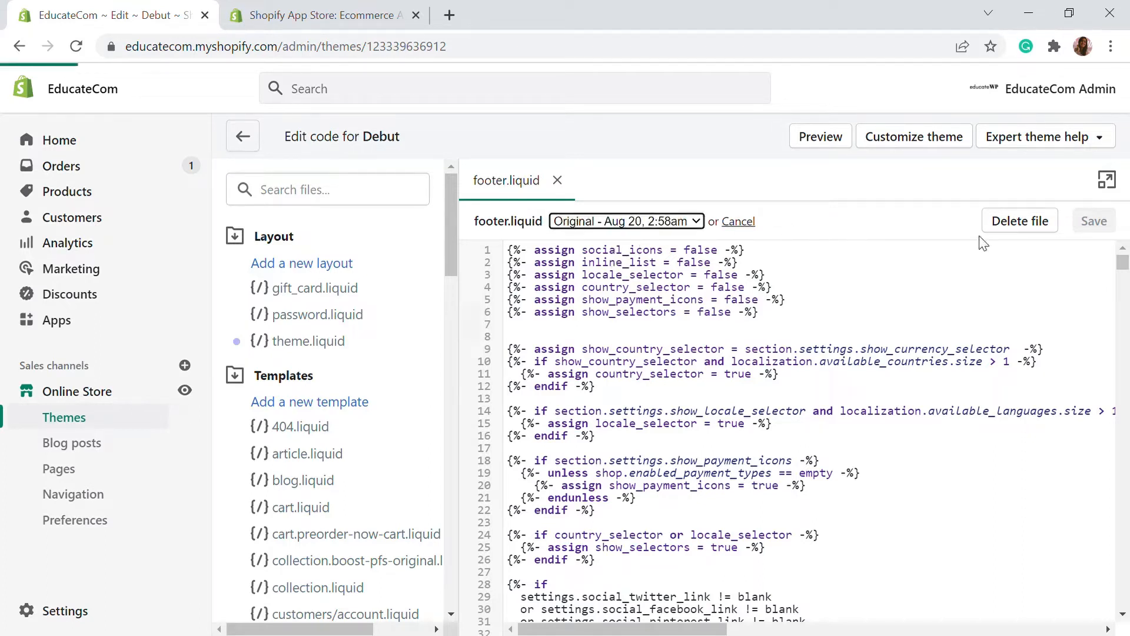
{"action": "left_click", "coordinate": [1104, 228]}
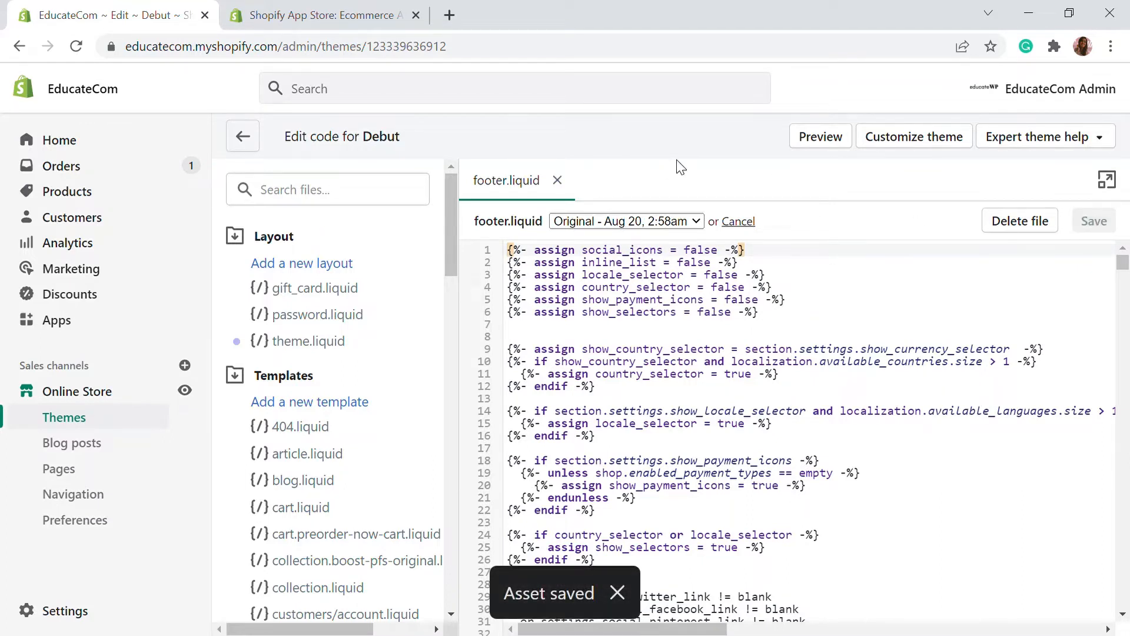
Step: Switch footer.liquid to the version "2 - Today at 4:21am" and save the file
{"action": "left_click", "coordinate": [672, 246]}
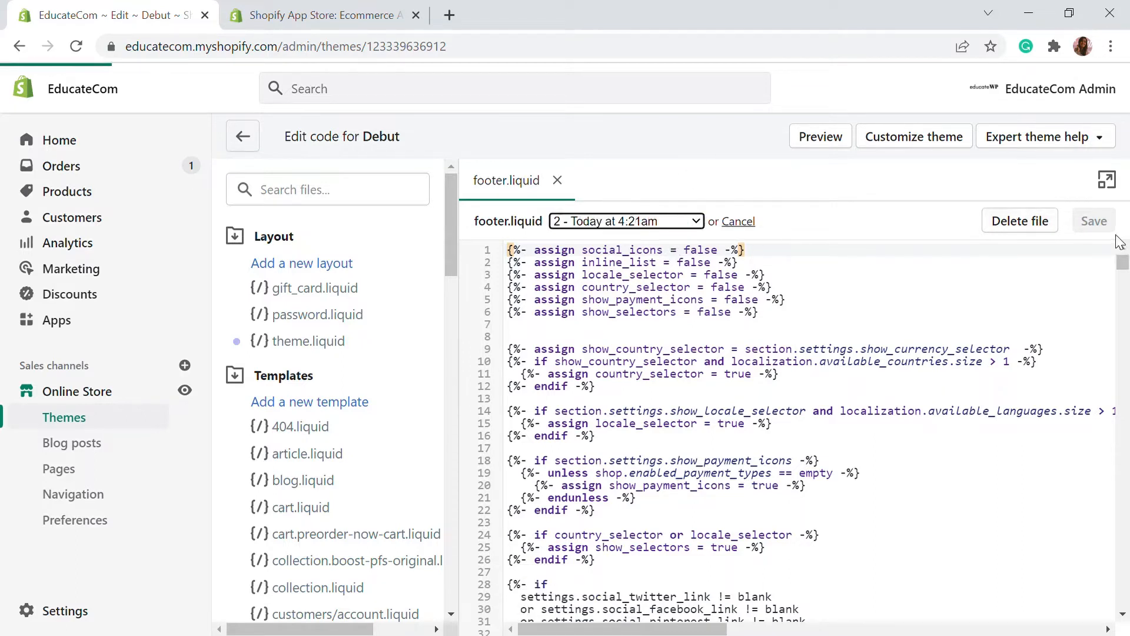
{"action": "left_click", "coordinate": [1102, 222]}
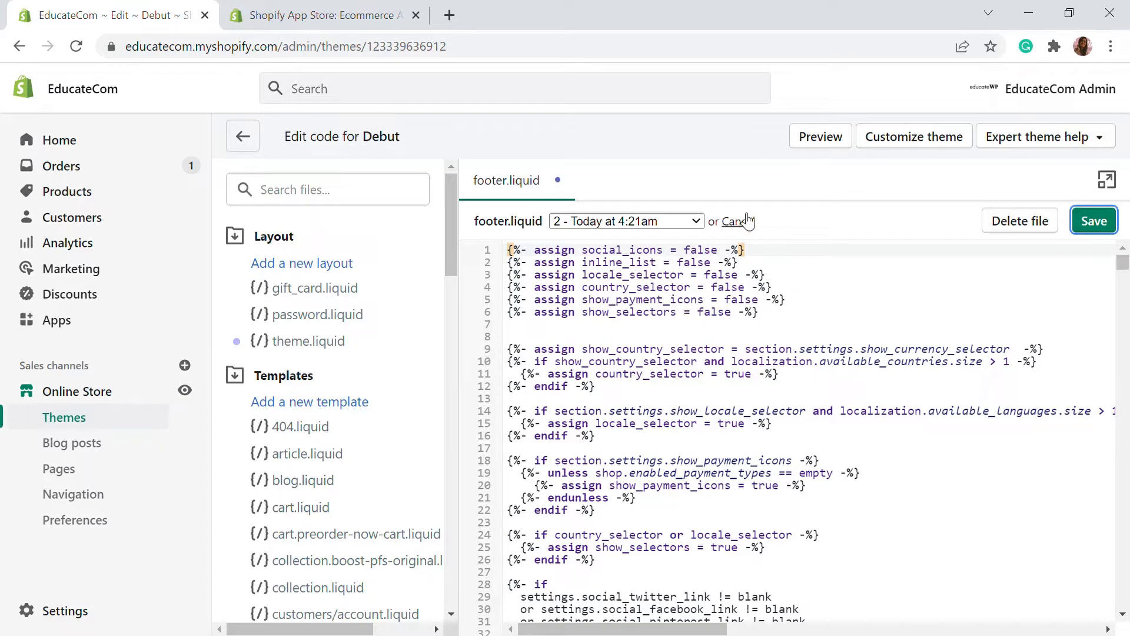
{"action": "left_click", "coordinate": [1094, 221]}
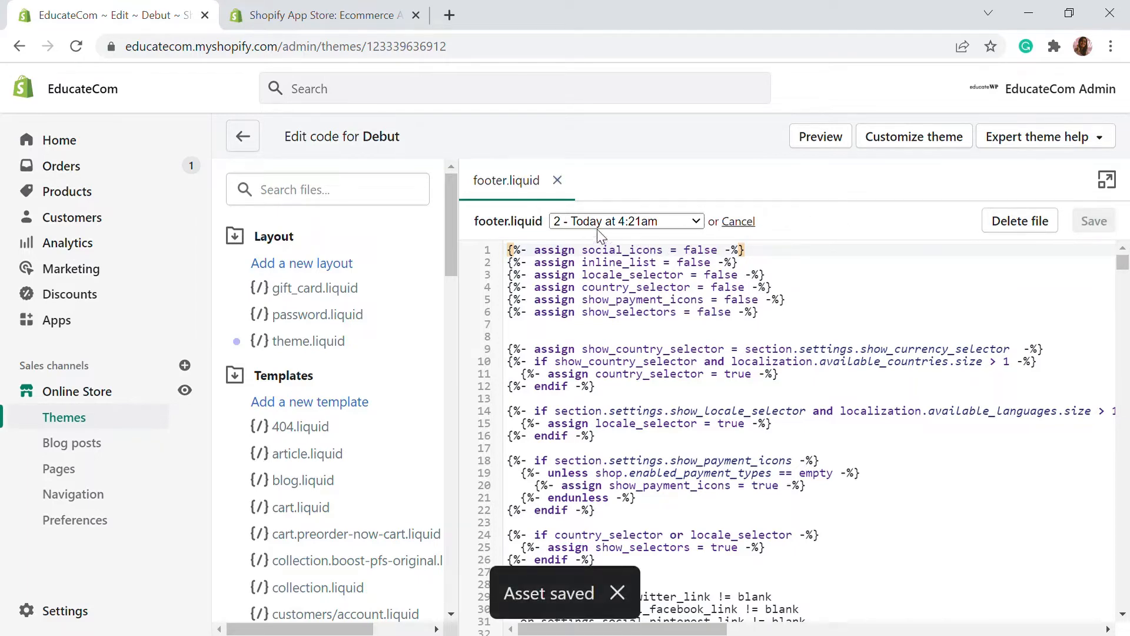
{"action": "scroll", "coordinate": [648, 294], "scroll_direction": "down", "scroll_amount": 3}
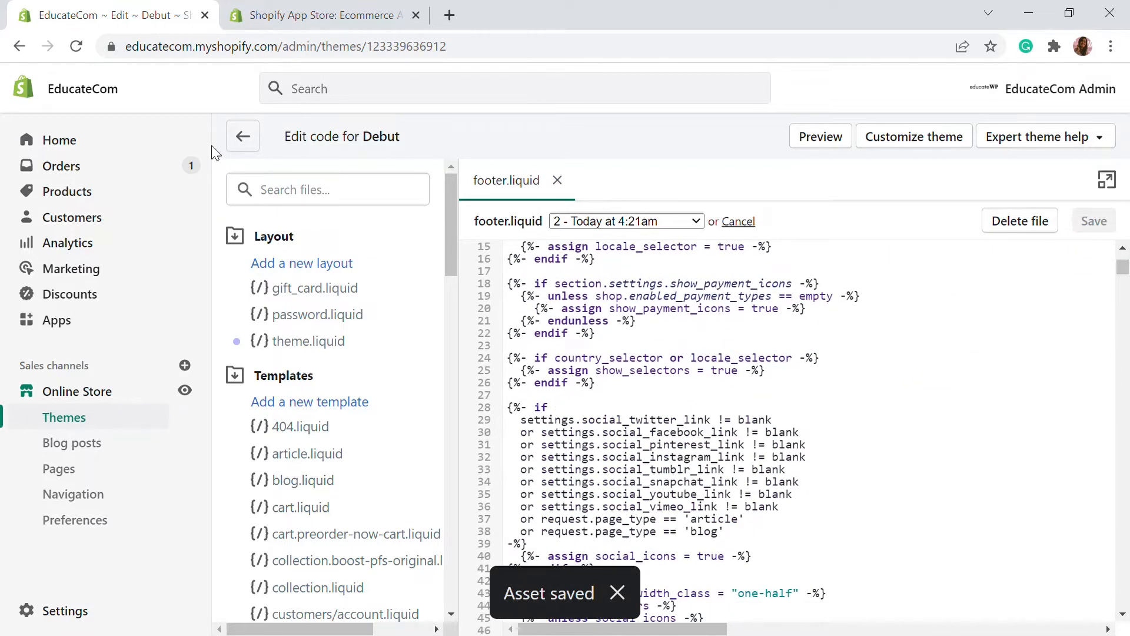
Step: Return to the store's themes and duplicate the current Debut theme as a backup copy in the theme library
{"action": "left_click", "coordinate": [252, 146]}
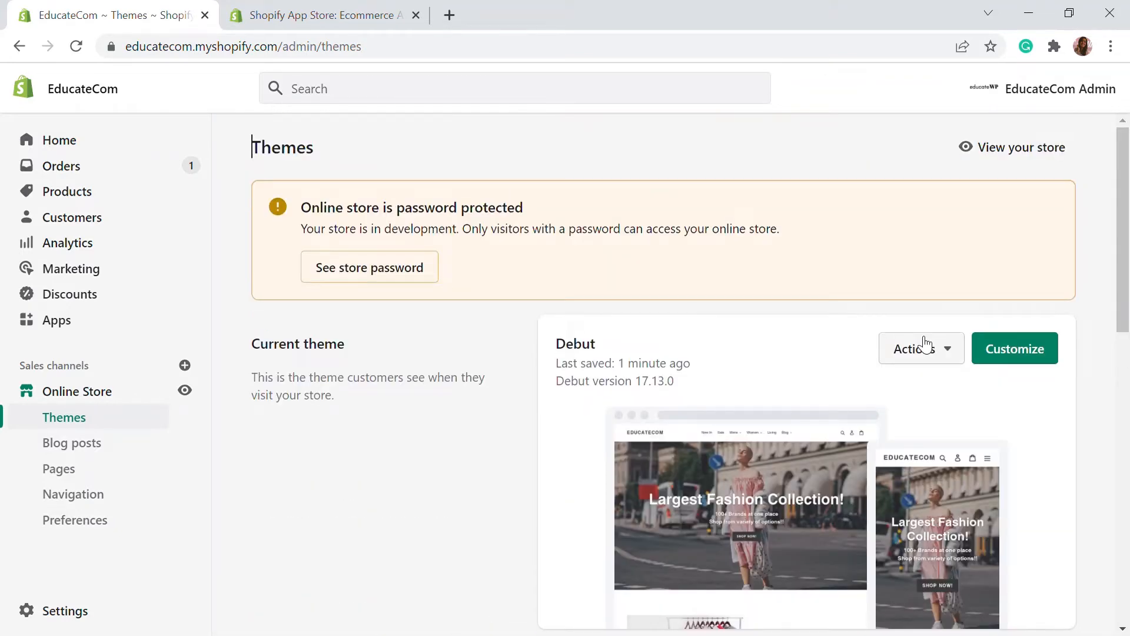
{"action": "scroll", "coordinate": [489, 295], "scroll_direction": "down", "scroll_amount": 3}
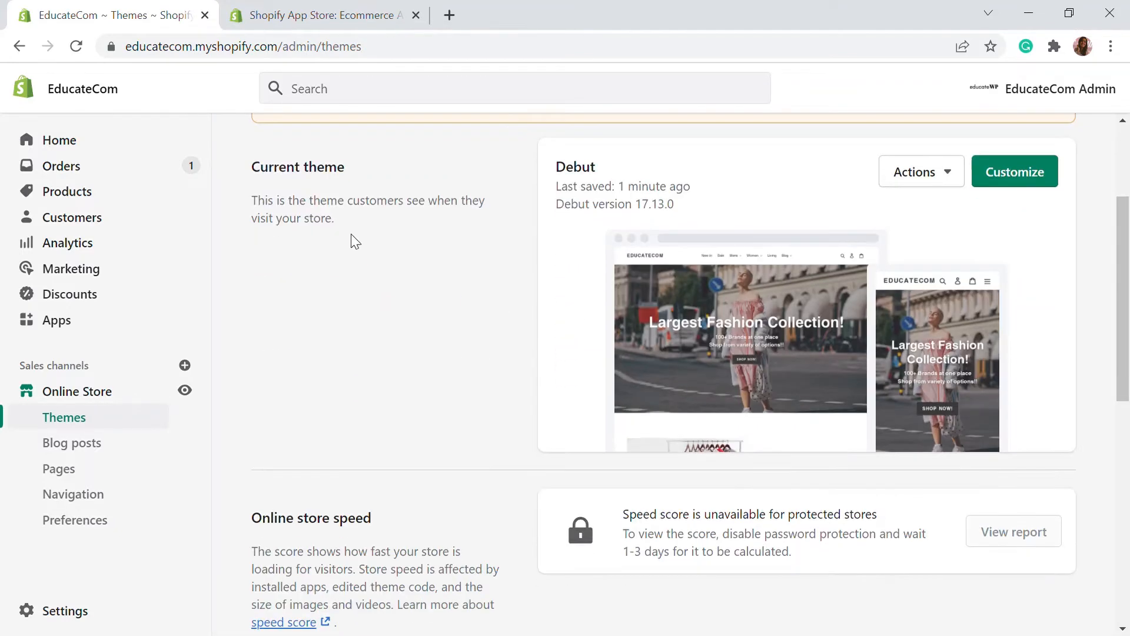
{"action": "left_click", "coordinate": [947, 172]}
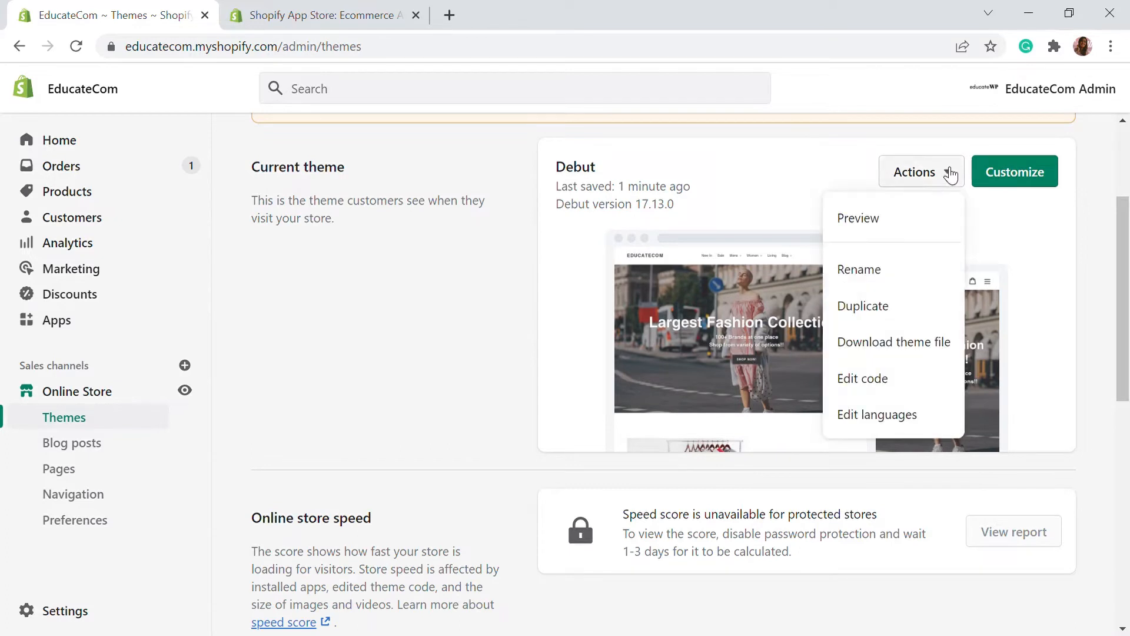
{"action": "left_click", "coordinate": [905, 307]}
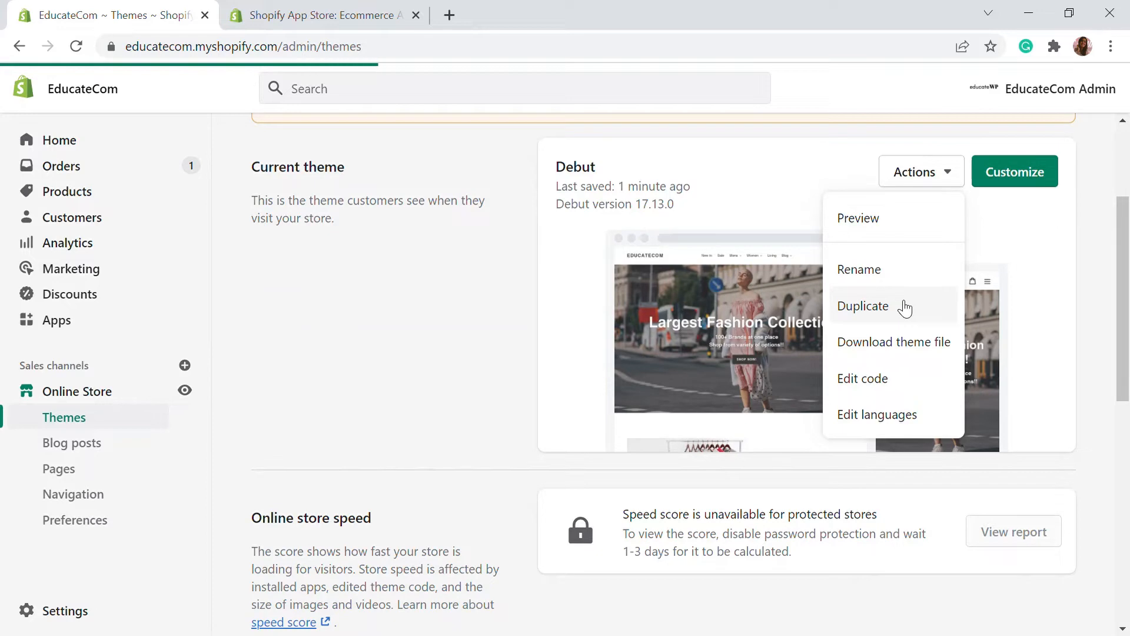
{"action": "scroll", "coordinate": [898, 302], "scroll_direction": "down", "scroll_amount": 3}
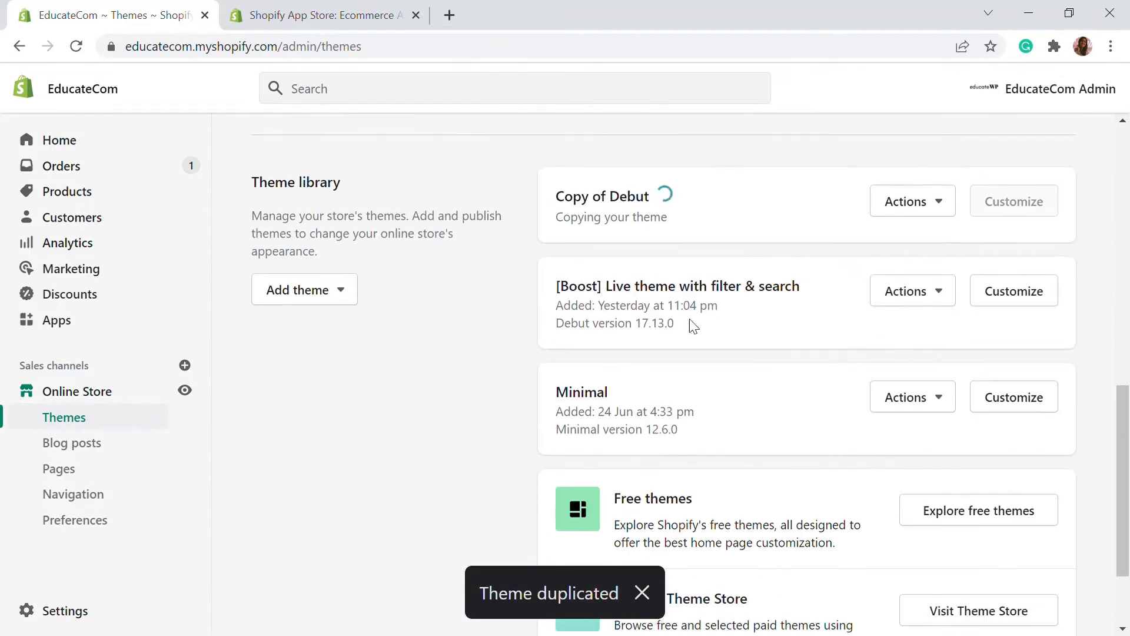
{"action": "left_click", "coordinate": [920, 300]}
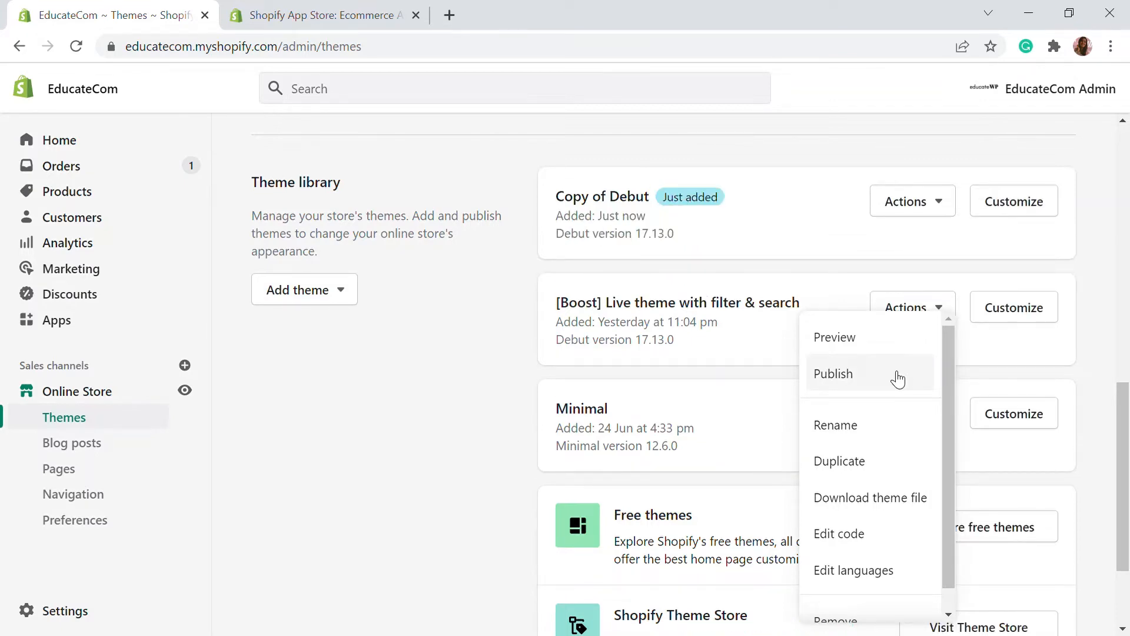
{"action": "scroll", "coordinate": [459, 153], "scroll_direction": "up", "scroll_amount": 10}
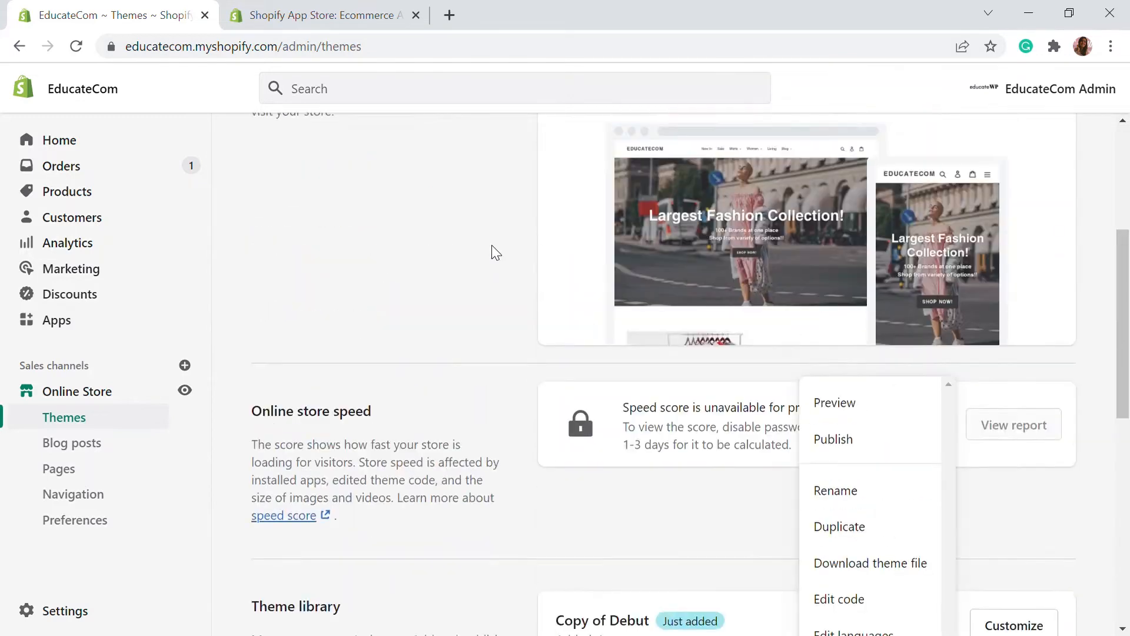
{"action": "scroll", "coordinate": [492, 245], "scroll_direction": "up", "scroll_amount": 1}
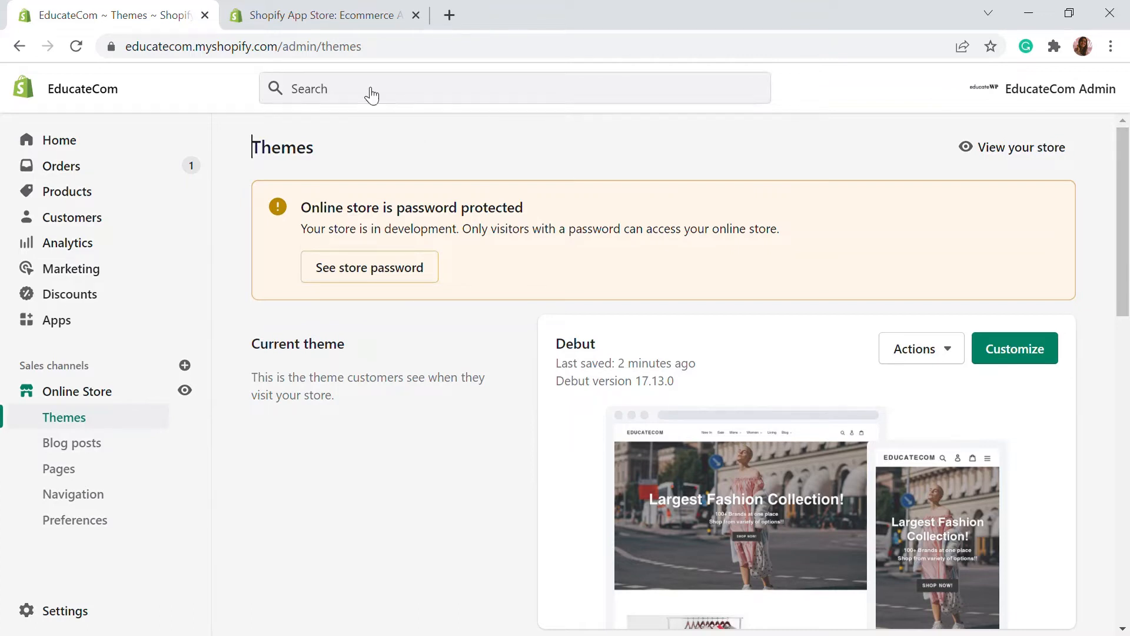
Step: Switch to the Shopify App Store and search for "rewind"
{"action": "left_click", "coordinate": [317, 16]}
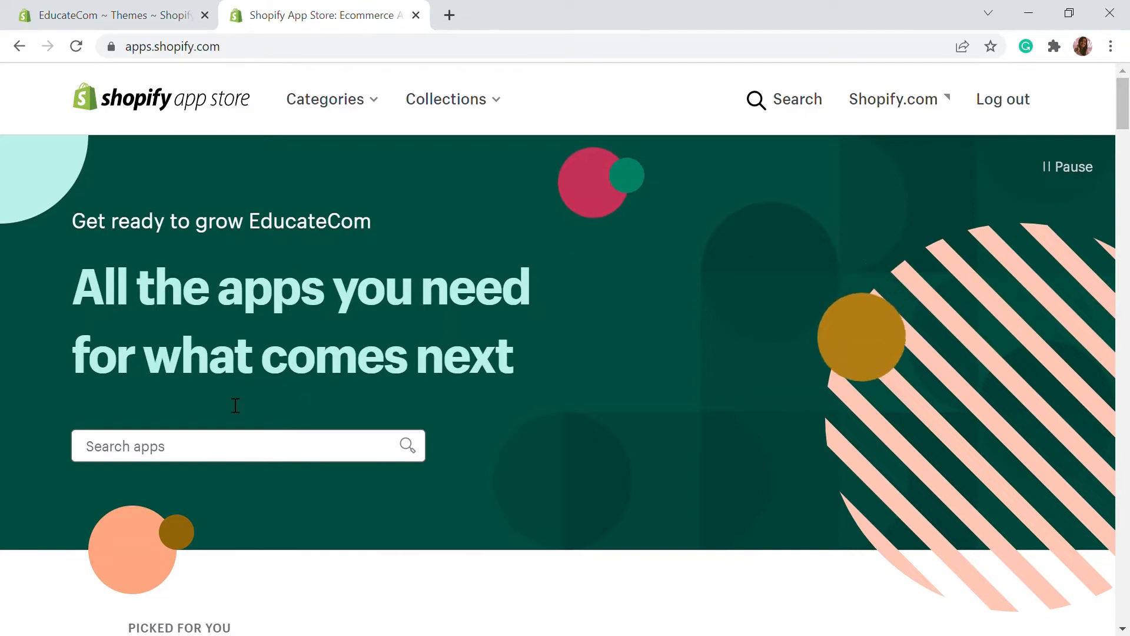
{"action": "left_click", "coordinate": [239, 455]}
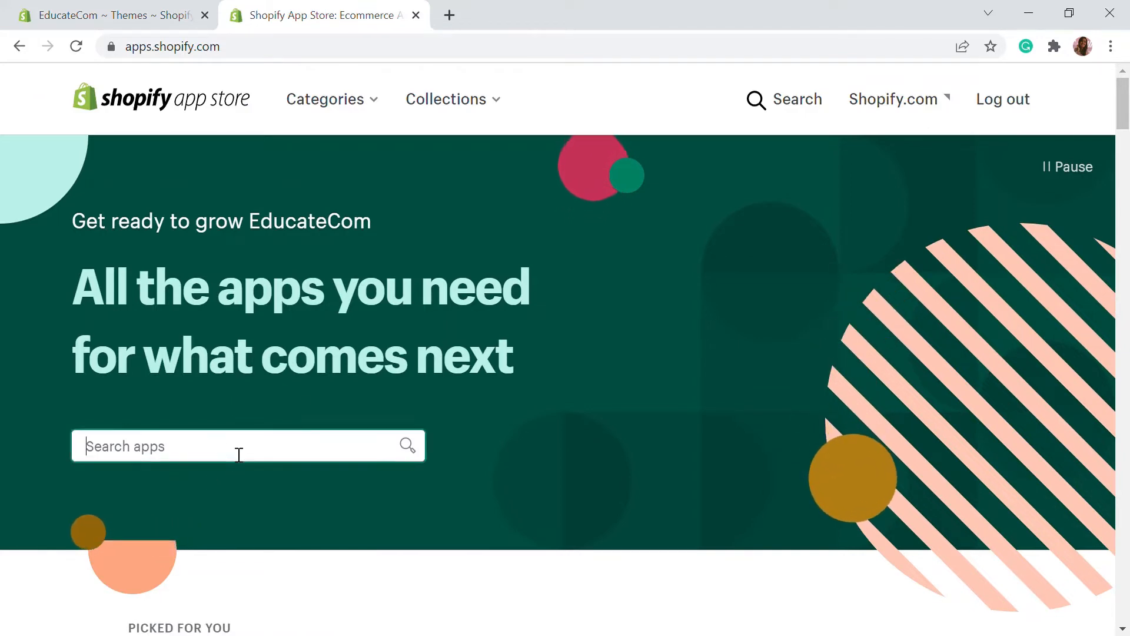
{"action": "type", "text": "rewind"}
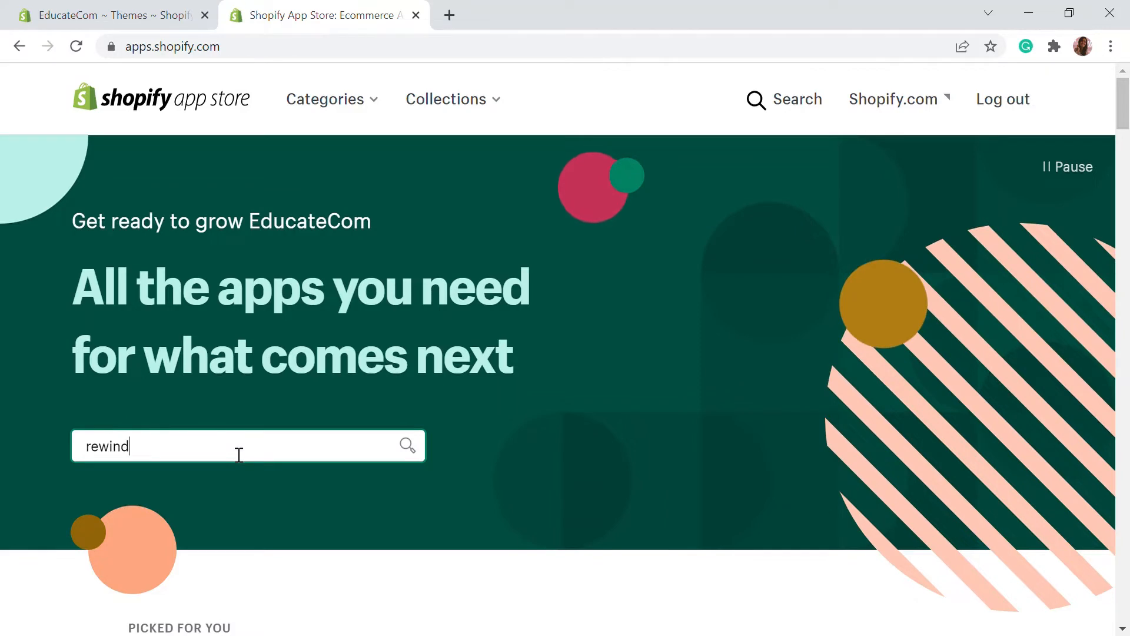
{"action": "key", "text": "Return"}
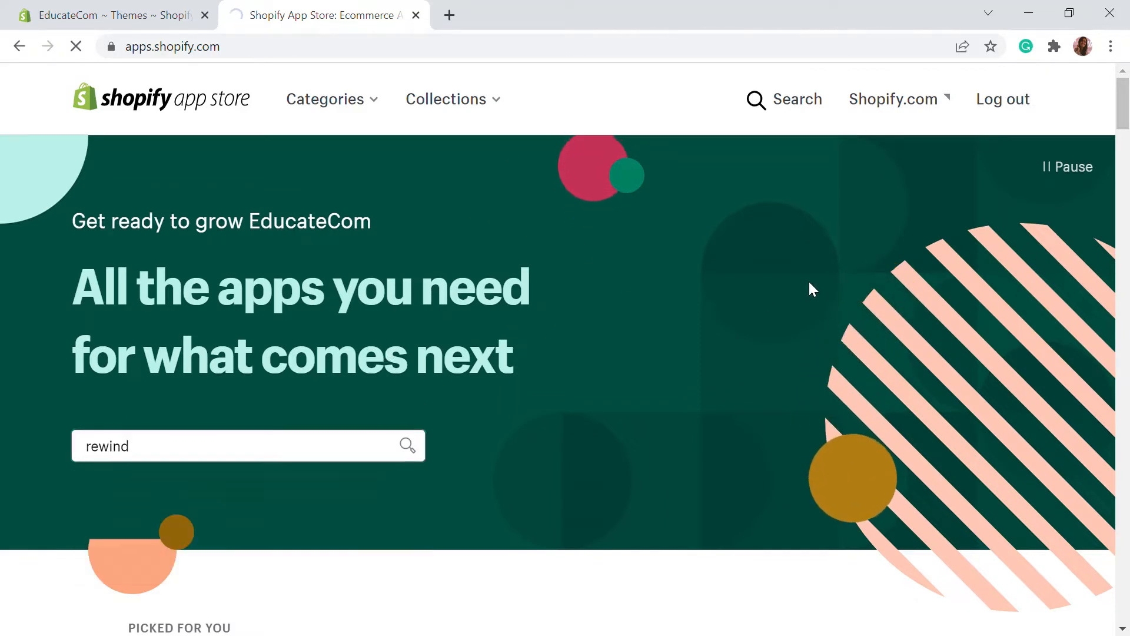
{"action": "scroll", "coordinate": [809, 282], "scroll_direction": "down", "scroll_amount": 1}
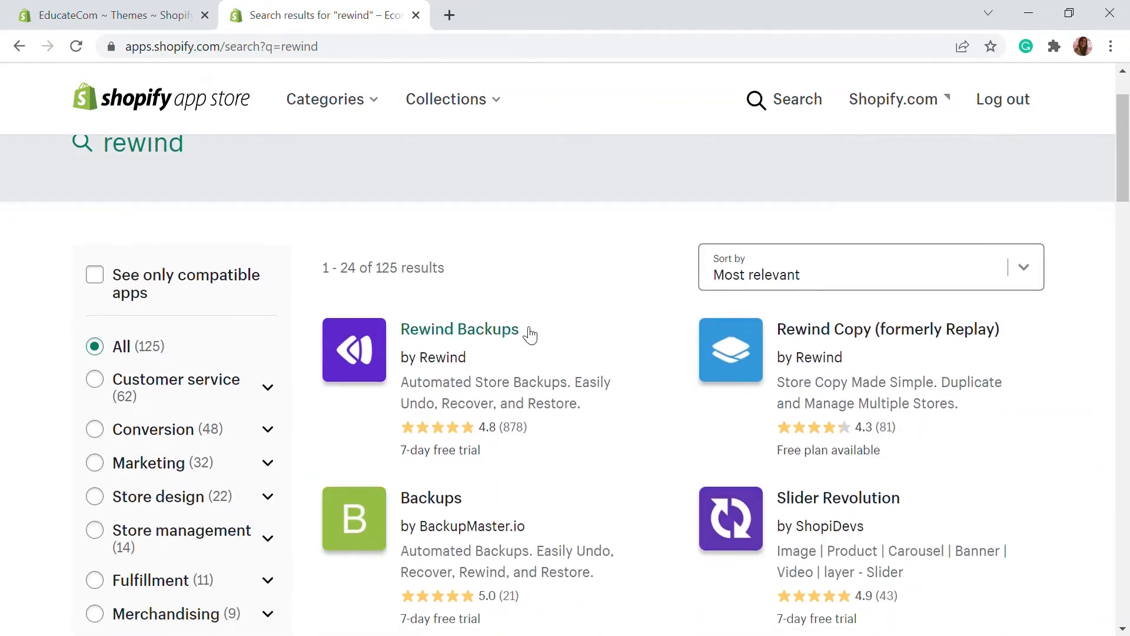
Step: Open the Rewind Backups listing, add the app to the store and approve its installation
{"action": "left_click", "coordinate": [430, 333]}
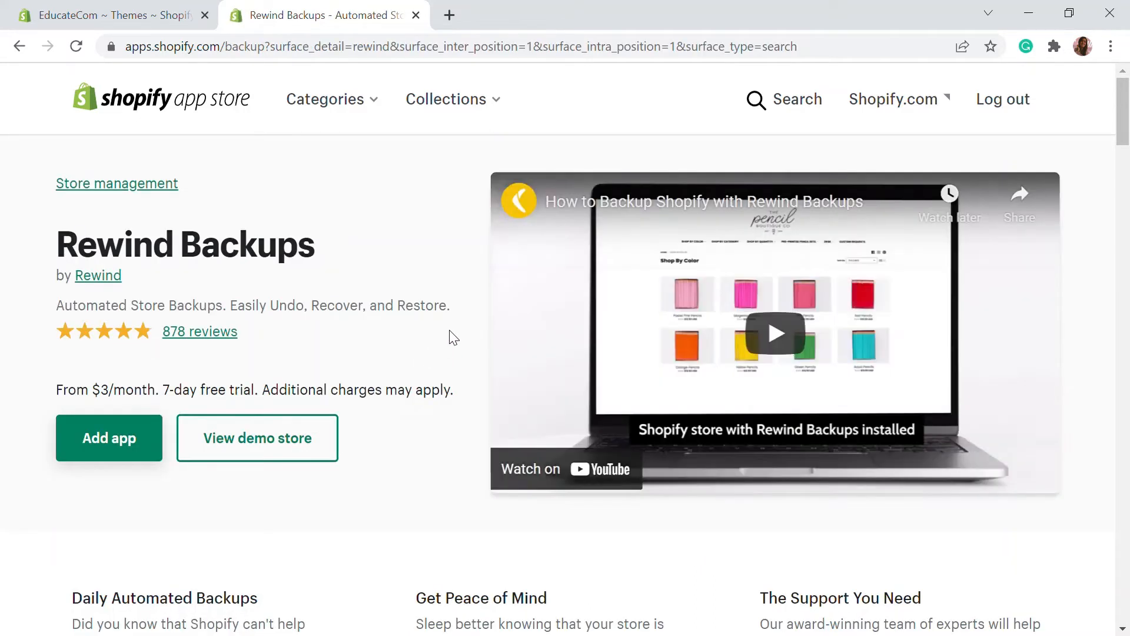
{"action": "left_click", "coordinate": [116, 449]}
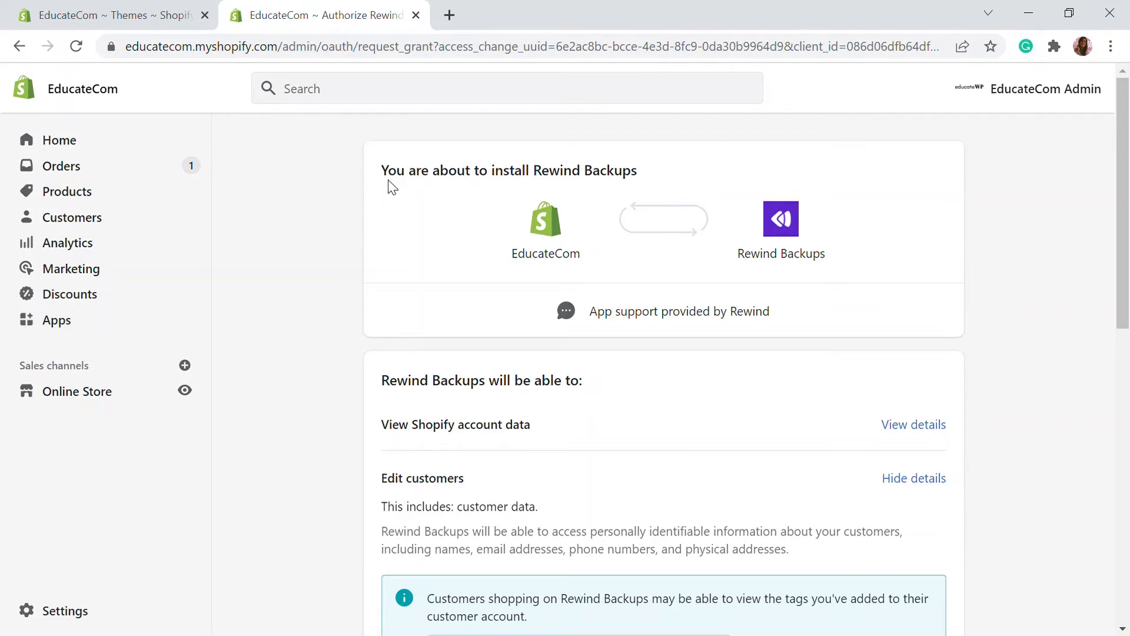
{"action": "scroll", "coordinate": [392, 187], "scroll_direction": "down", "scroll_amount": 2}
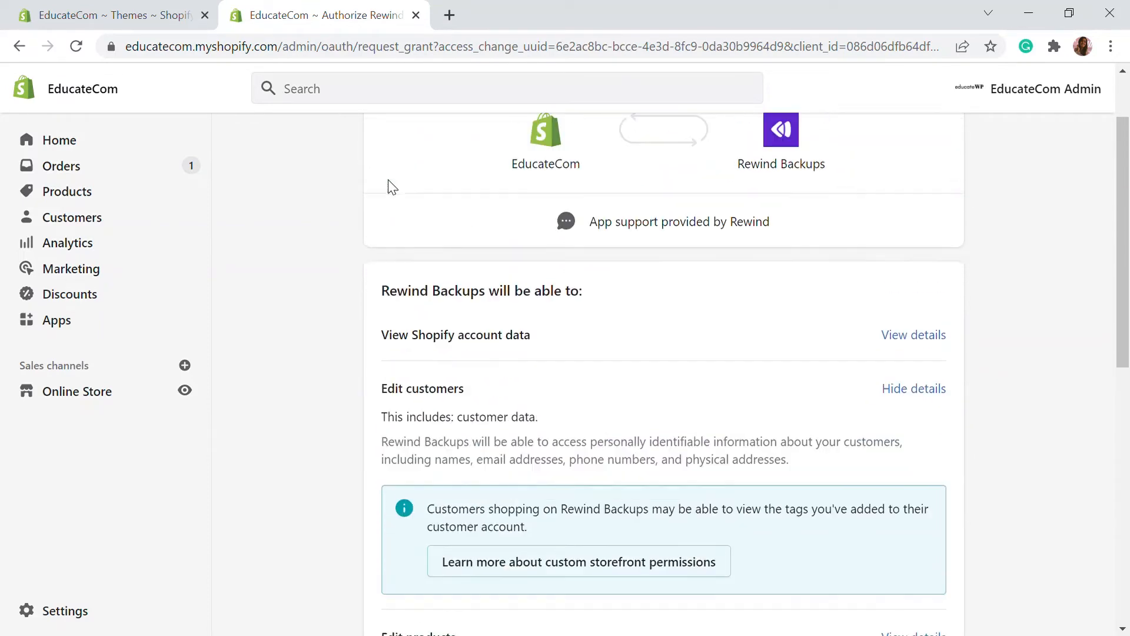
{"action": "scroll", "coordinate": [388, 184], "scroll_direction": "up", "scroll_amount": 2}
{"action": "scroll", "coordinate": [789, 435], "scroll_direction": "down", "scroll_amount": 8}
{"action": "scroll", "coordinate": [795, 488], "scroll_direction": "down", "scroll_amount": 3}
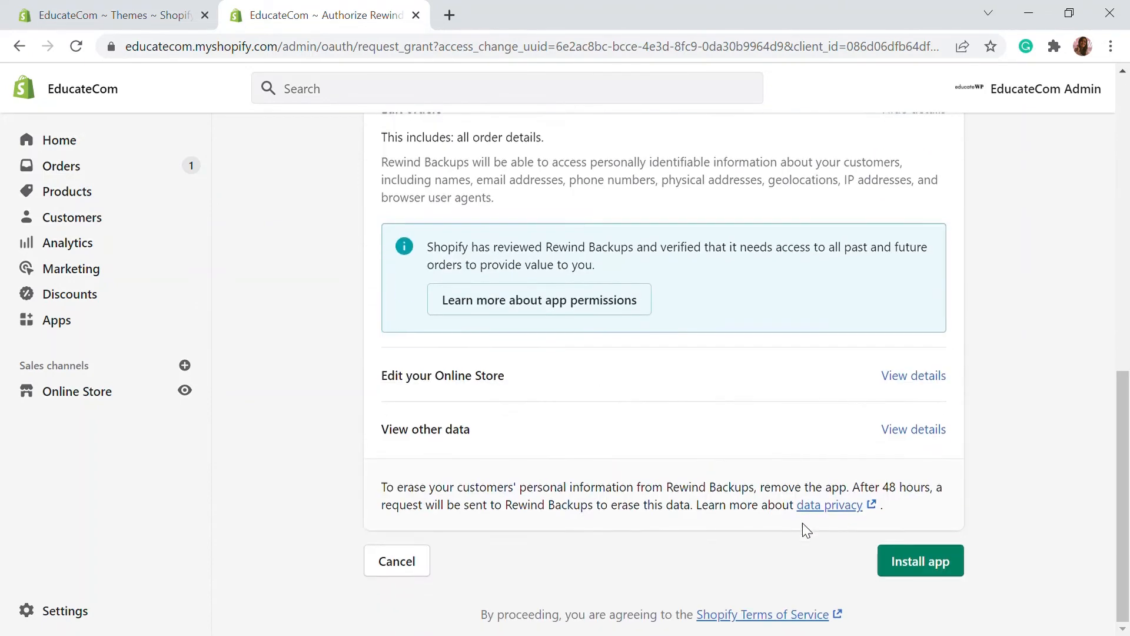
{"action": "left_click", "coordinate": [936, 559]}
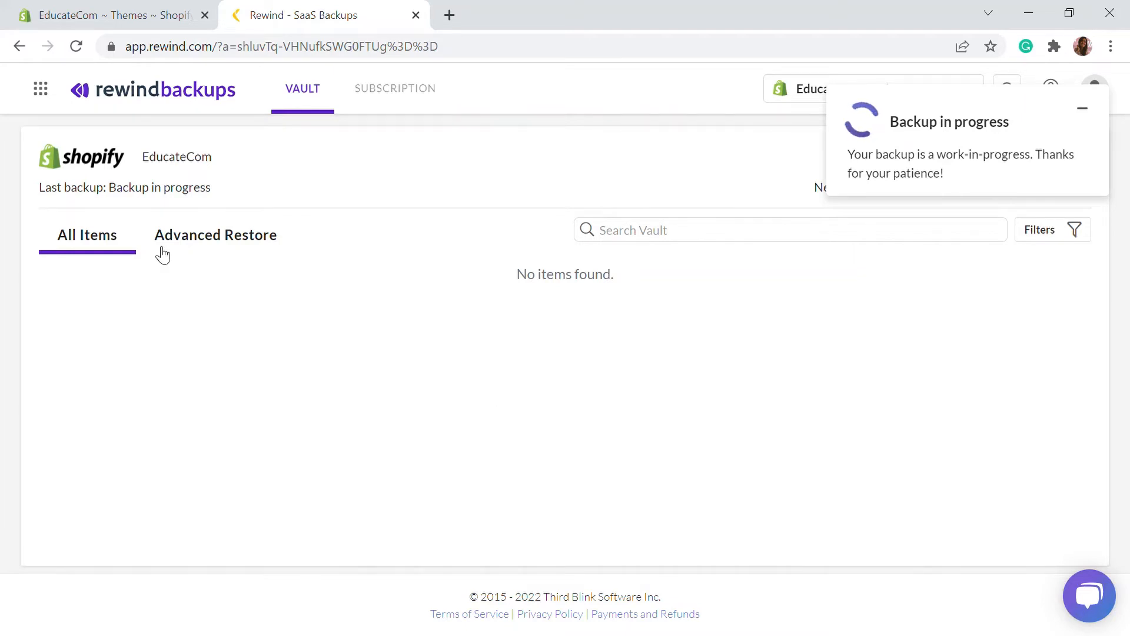
Step: Open Advanced Restore and examine the item types offered for restoring, leaving Products unselected
{"action": "left_click", "coordinate": [245, 256]}
{"action": "scroll", "coordinate": [244, 257], "scroll_direction": "down", "scroll_amount": 3}
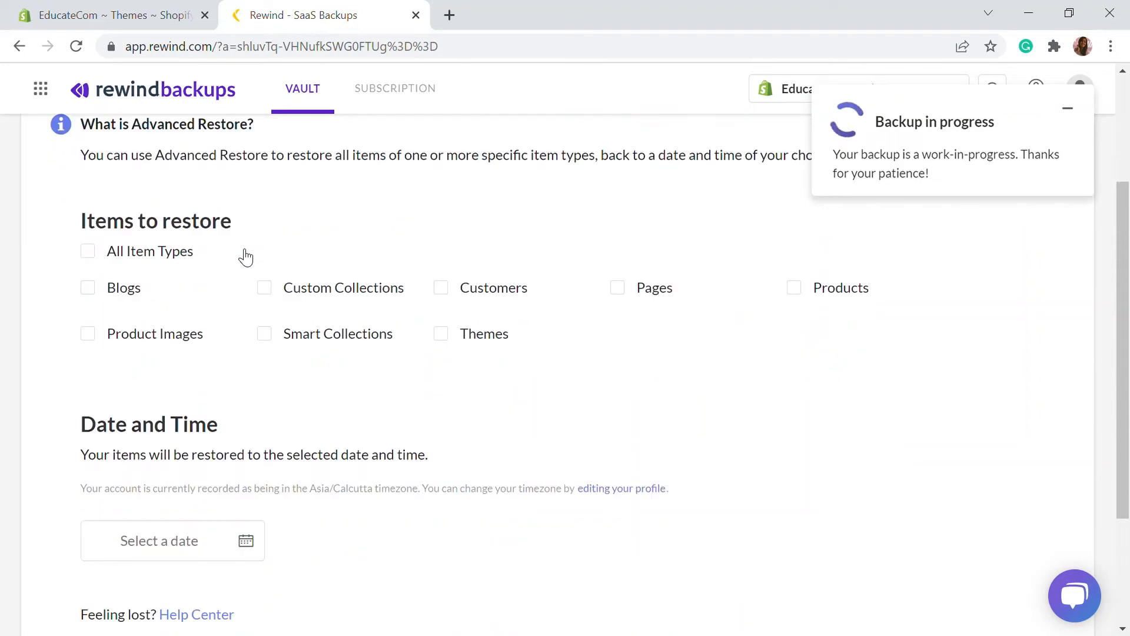
{"action": "scroll", "coordinate": [197, 289], "scroll_direction": "up", "scroll_amount": 1}
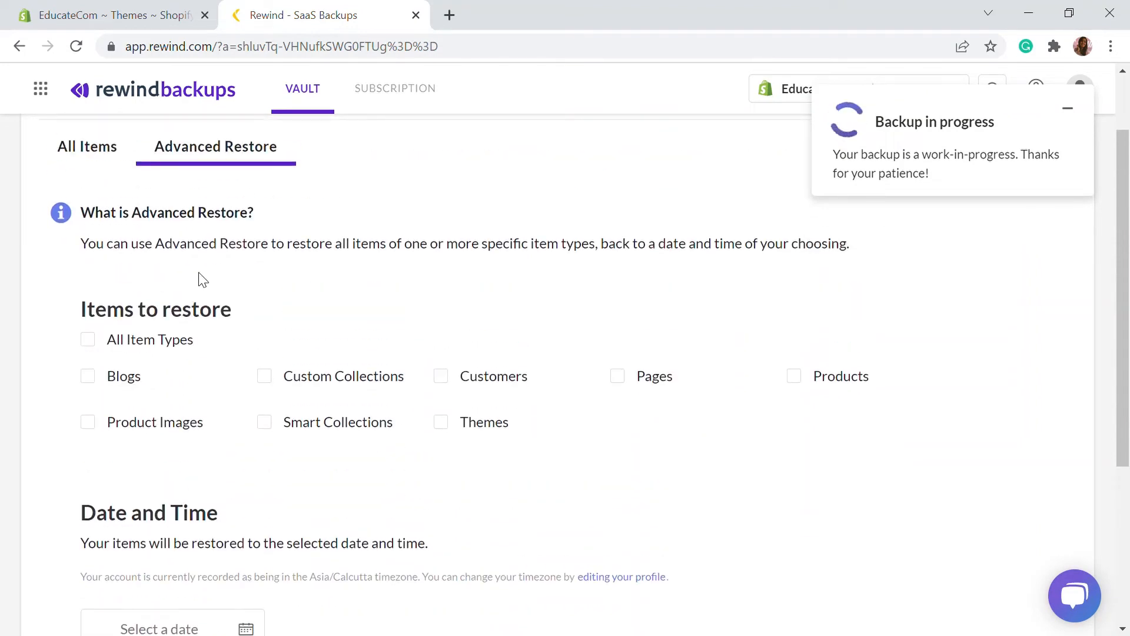
{"action": "scroll", "coordinate": [212, 309], "scroll_direction": "down", "scroll_amount": 1}
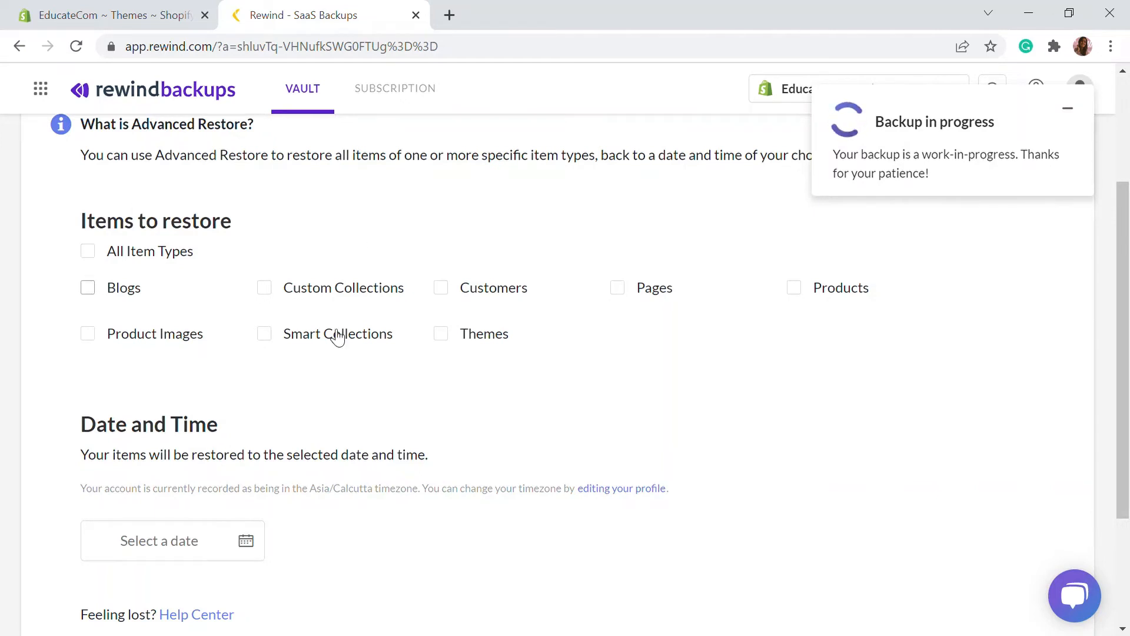
{"action": "left_click", "coordinate": [813, 292]}
{"action": "left_click", "coordinate": [795, 294]}
{"action": "scroll", "coordinate": [135, 368], "scroll_direction": "down", "scroll_amount": 3}
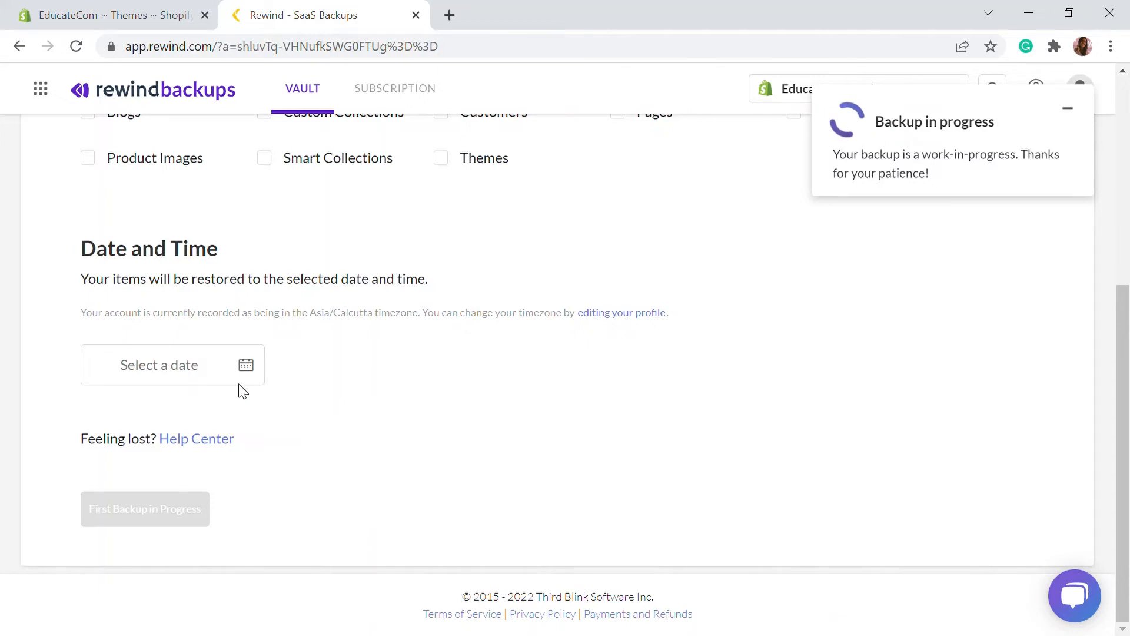
Step: View the calendar for choosing the restore date and close it without picking a date
{"action": "left_click", "coordinate": [245, 366]}
{"action": "left_click", "coordinate": [244, 365]}
{"action": "left_click", "coordinate": [244, 365]}
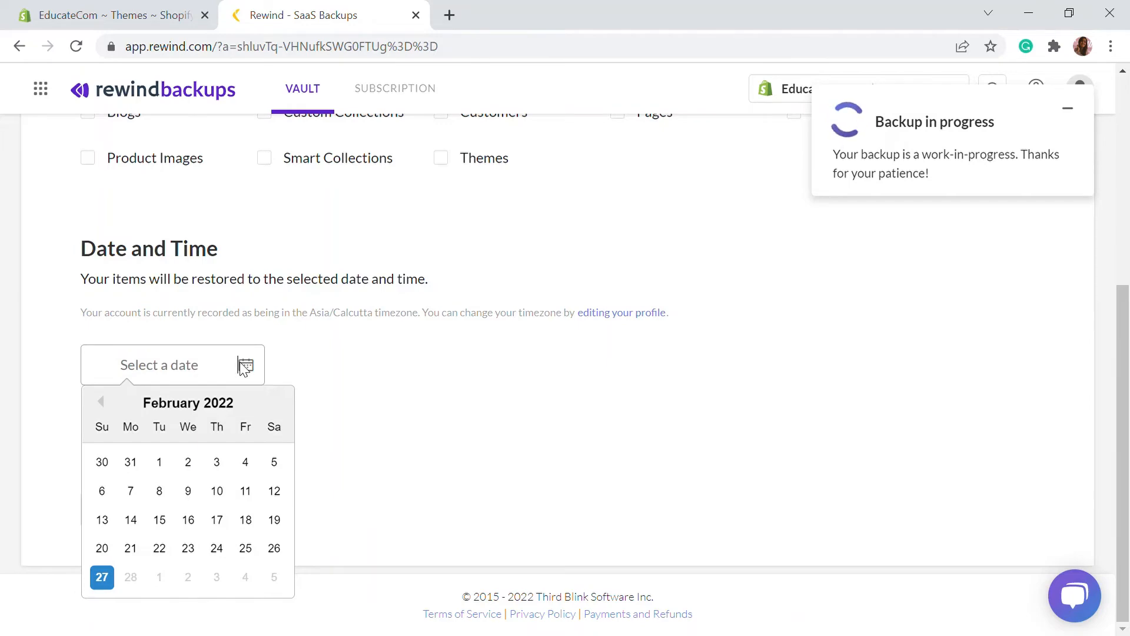
{"action": "left_click", "coordinate": [499, 347]}
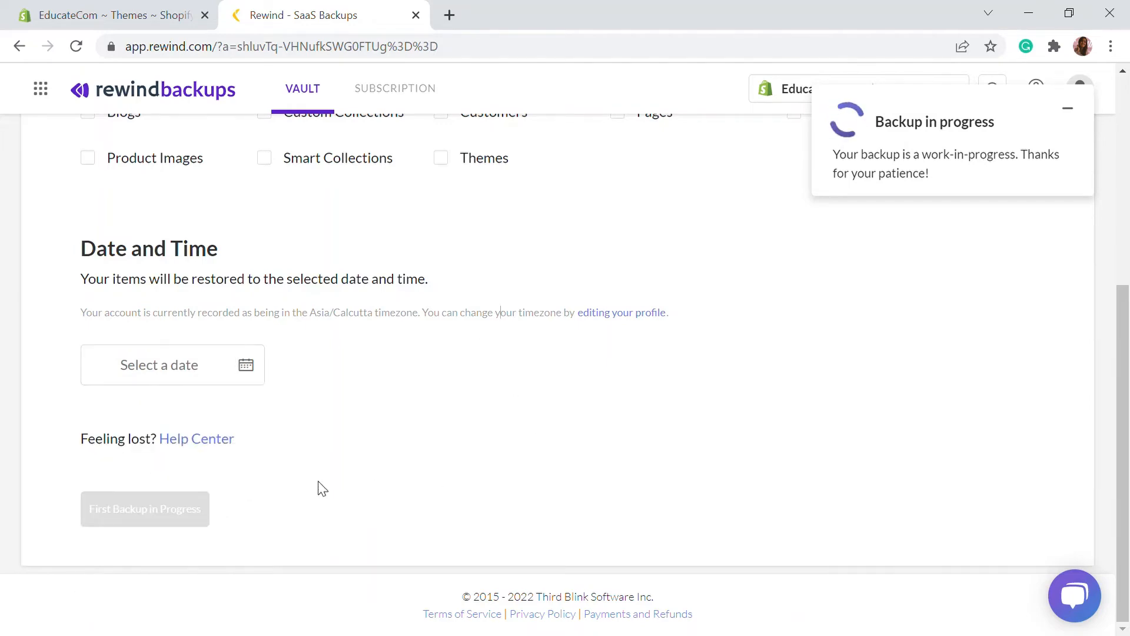
{"action": "scroll", "coordinate": [507, 502], "scroll_direction": "up", "scroll_amount": 6}
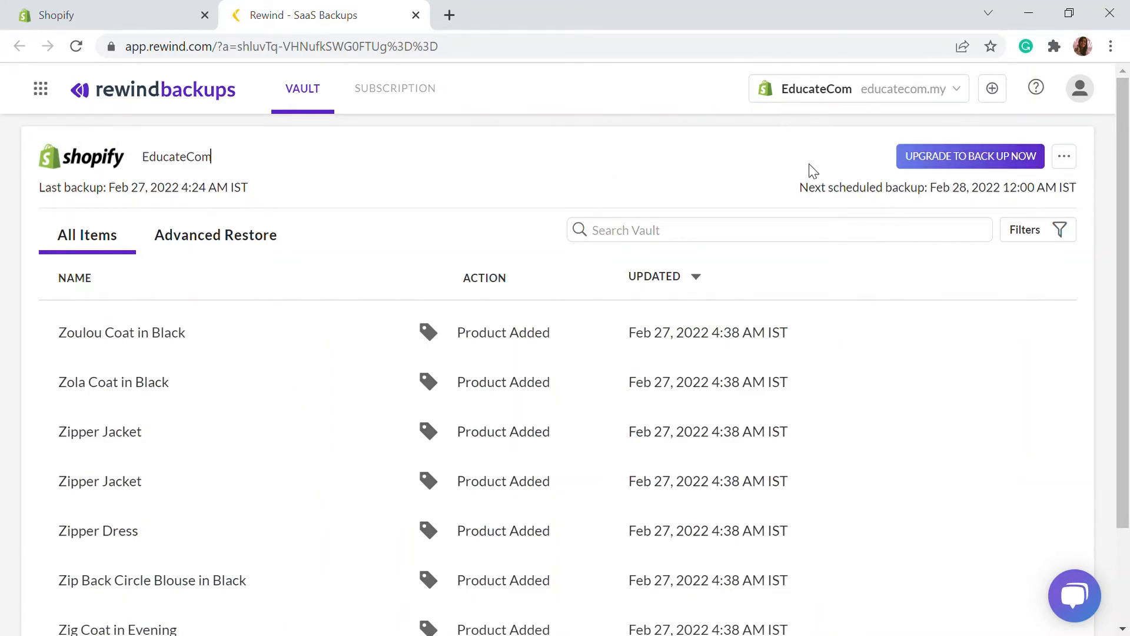
Step: Examine the next scheduled backup time and browse the backed-up products listed in the vault
{"action": "left_click_drag", "start_coordinate": [811, 194], "coordinate": [991, 198]}
{"action": "left_click", "coordinate": [919, 193]}
{"action": "scroll", "coordinate": [209, 331], "scroll_direction": "down", "scroll_amount": 6}
{"action": "scroll", "coordinate": [221, 455], "scroll_direction": "down", "scroll_amount": 4}
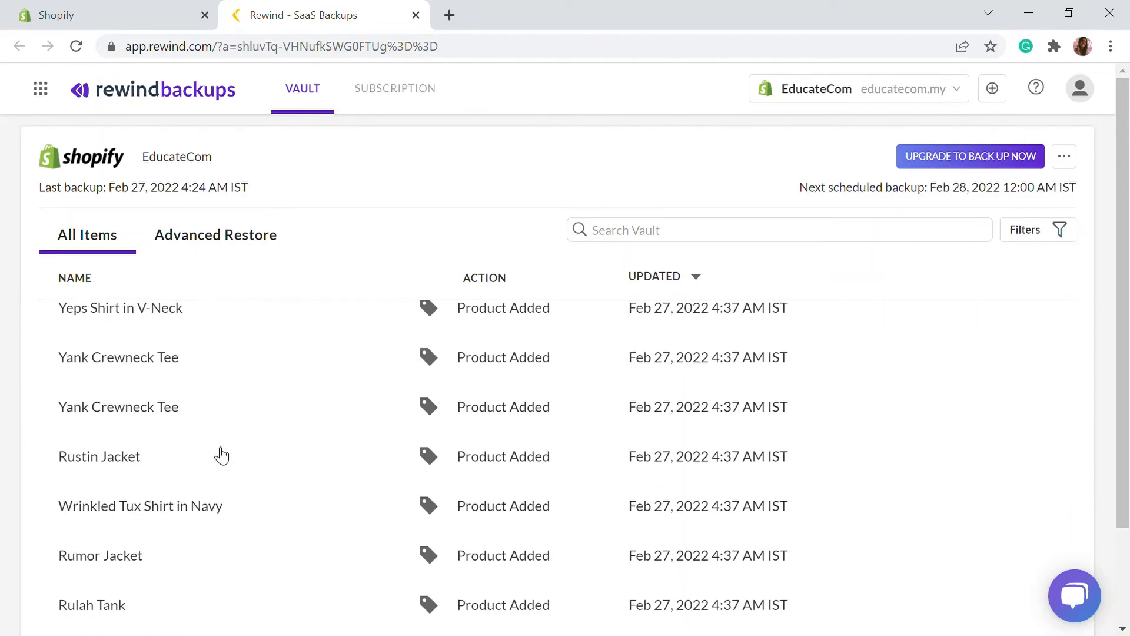
{"action": "scroll", "coordinate": [221, 455], "scroll_direction": "up", "scroll_amount": 10}
{"action": "scroll", "coordinate": [299, 553], "scroll_direction": "down", "scroll_amount": 6}
{"action": "scroll", "coordinate": [300, 554], "scroll_direction": "down", "scroll_amount": 15}
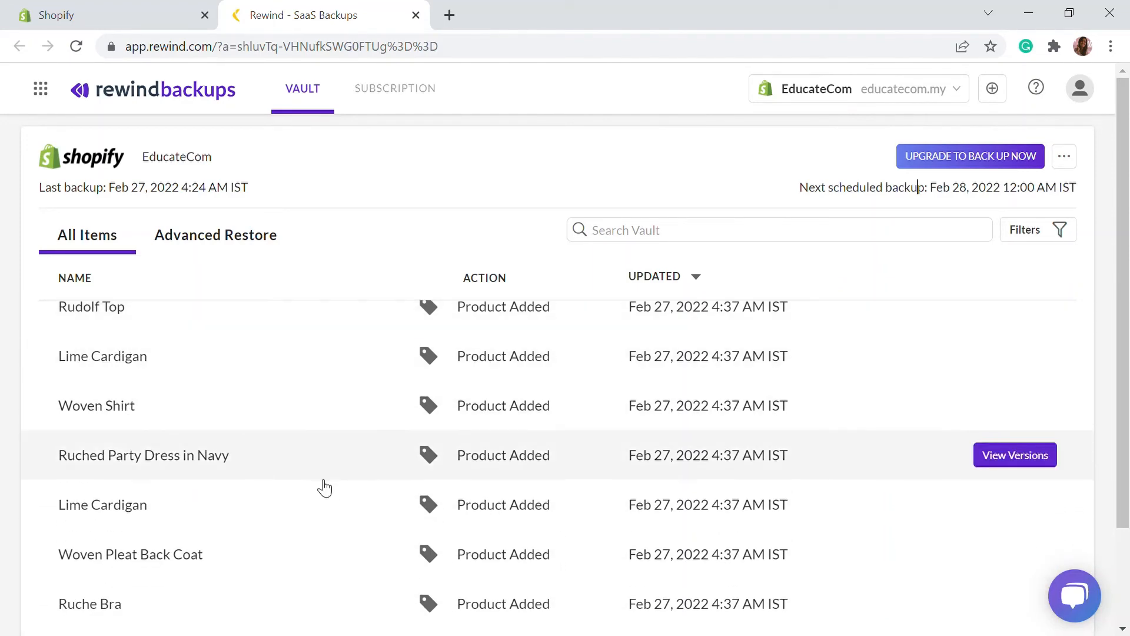
{"action": "scroll", "coordinate": [323, 487], "scroll_direction": "down", "scroll_amount": 1}
{"action": "scroll", "coordinate": [418, 448], "scroll_direction": "up", "scroll_amount": 5}
{"action": "scroll", "coordinate": [421, 455], "scroll_direction": "down", "scroll_amount": 5}
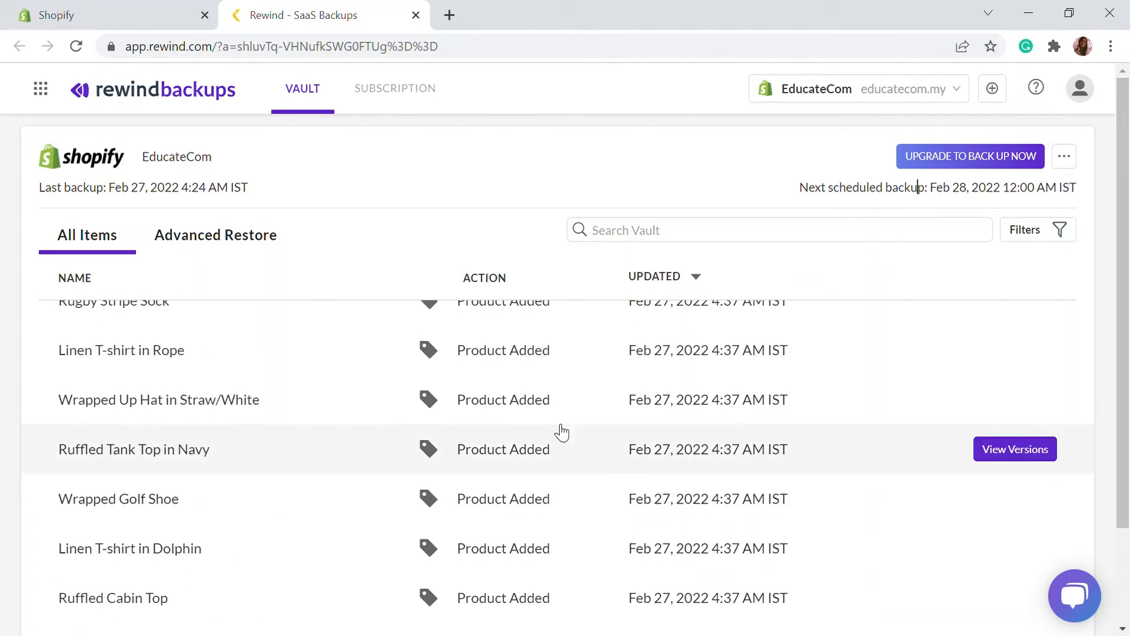
Step: View the versions of Ruffled Tank Top in Navy and compare its current version with the selected backup
{"action": "left_click", "coordinate": [1012, 449]}
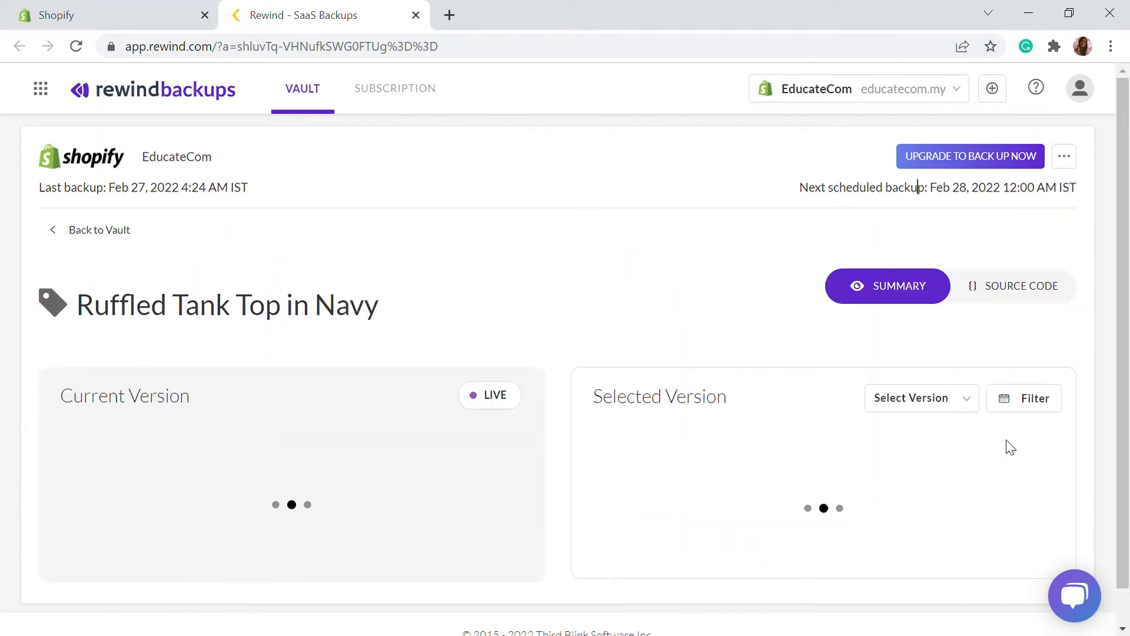
{"action": "scroll", "coordinate": [528, 347], "scroll_direction": "down", "scroll_amount": 3}
{"action": "scroll", "coordinate": [300, 323], "scroll_direction": "up", "scroll_amount": 3}
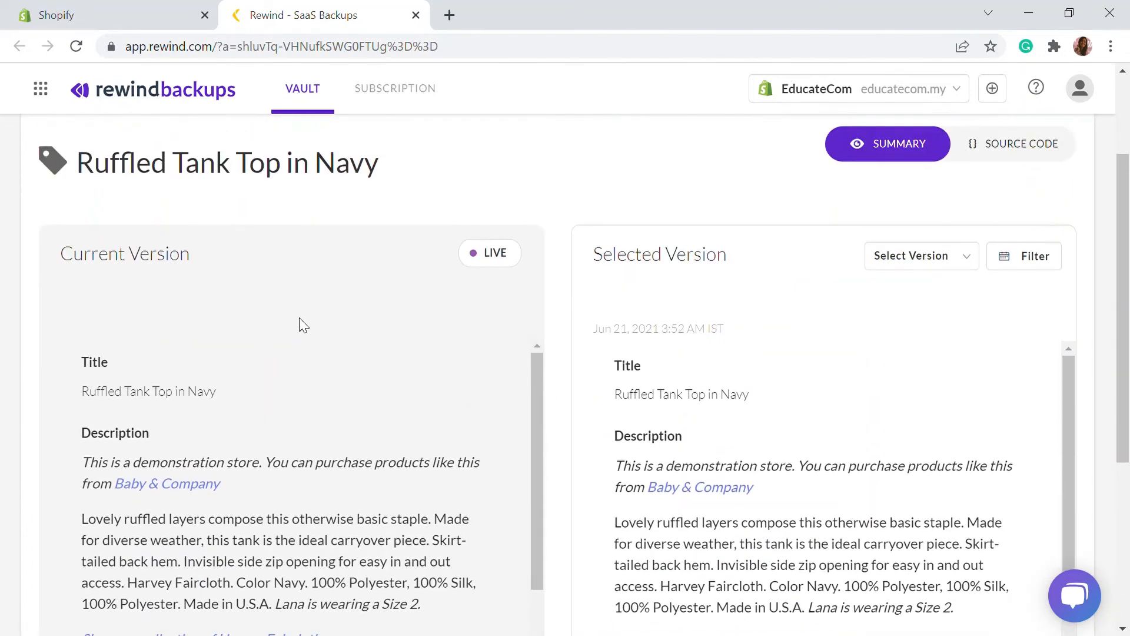
{"action": "scroll", "coordinate": [662, 235], "scroll_direction": "down", "scroll_amount": 3}
{"action": "scroll", "coordinate": [358, 369], "scroll_direction": "down", "scroll_amount": 5}
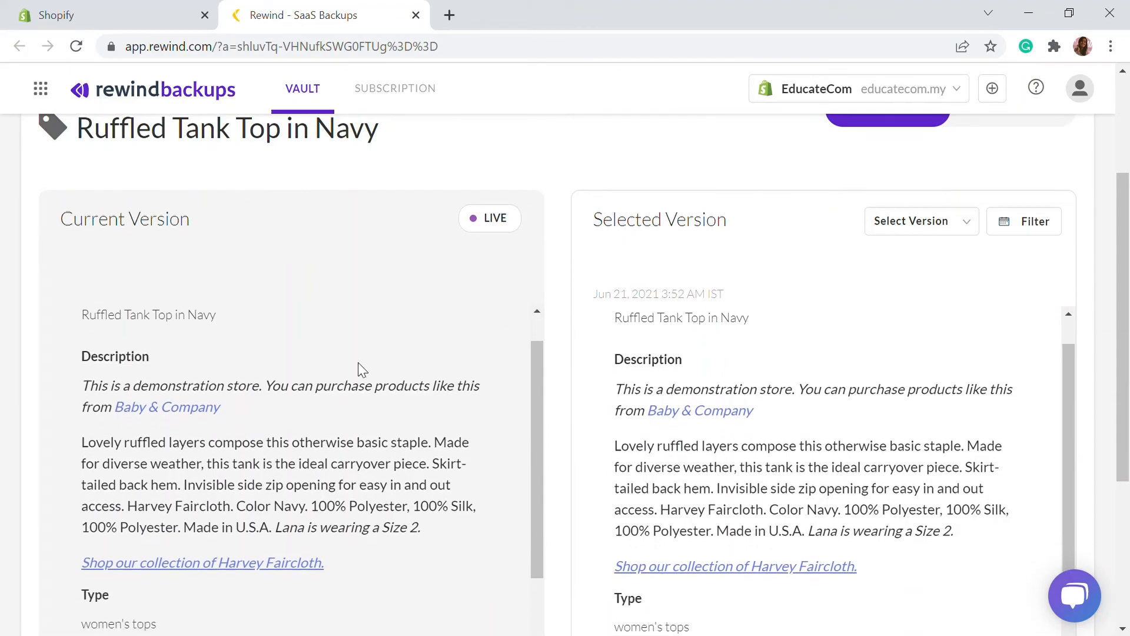
{"action": "scroll", "coordinate": [642, 267], "scroll_direction": "up", "scroll_amount": 2}
{"action": "scroll", "coordinate": [619, 294], "scroll_direction": "up", "scroll_amount": 2}
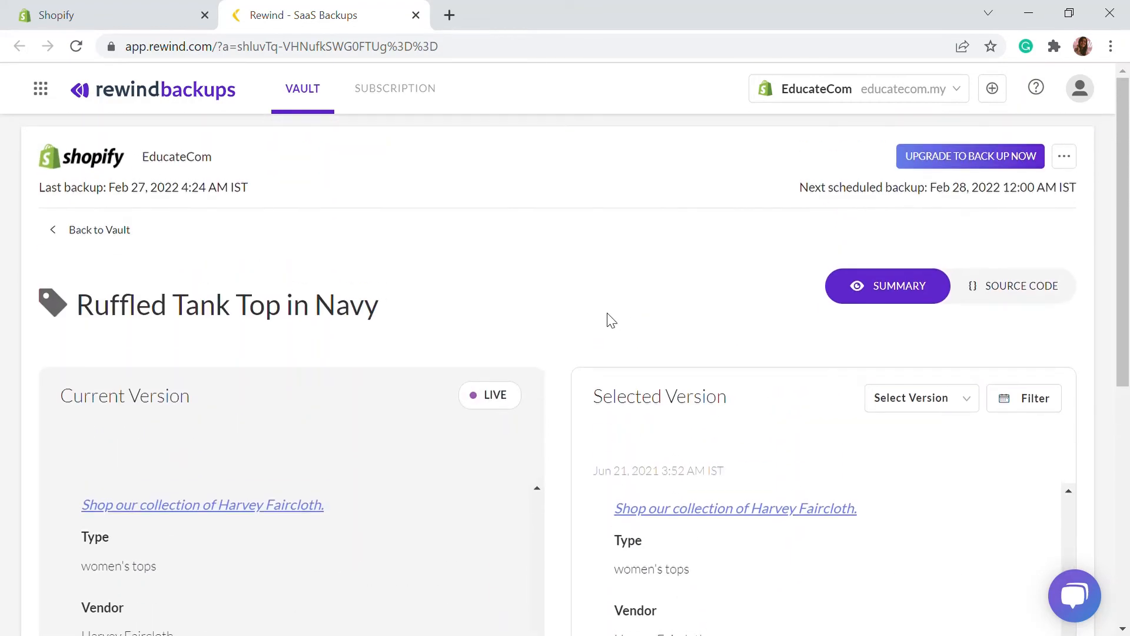
Step: Review the Zola Coat in Black version comparison down to its restore option, and return to the vault
{"action": "scroll", "coordinate": [308, 210], "scroll_direction": "down", "scroll_amount": 10}
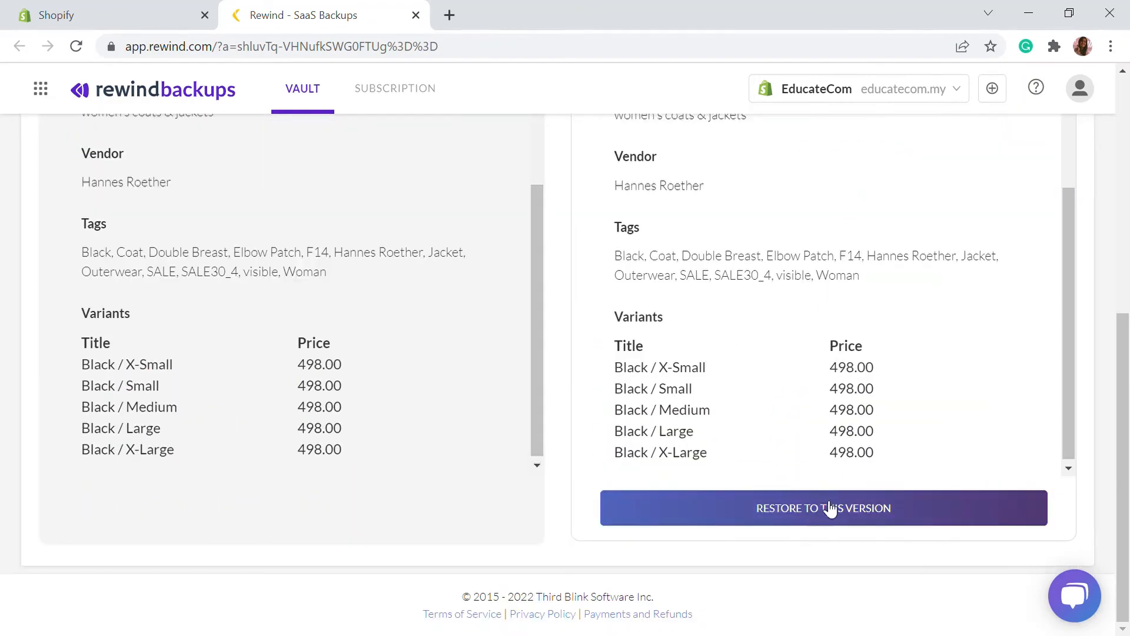
{"action": "scroll", "coordinate": [830, 505], "scroll_direction": "up", "scroll_amount": 10}
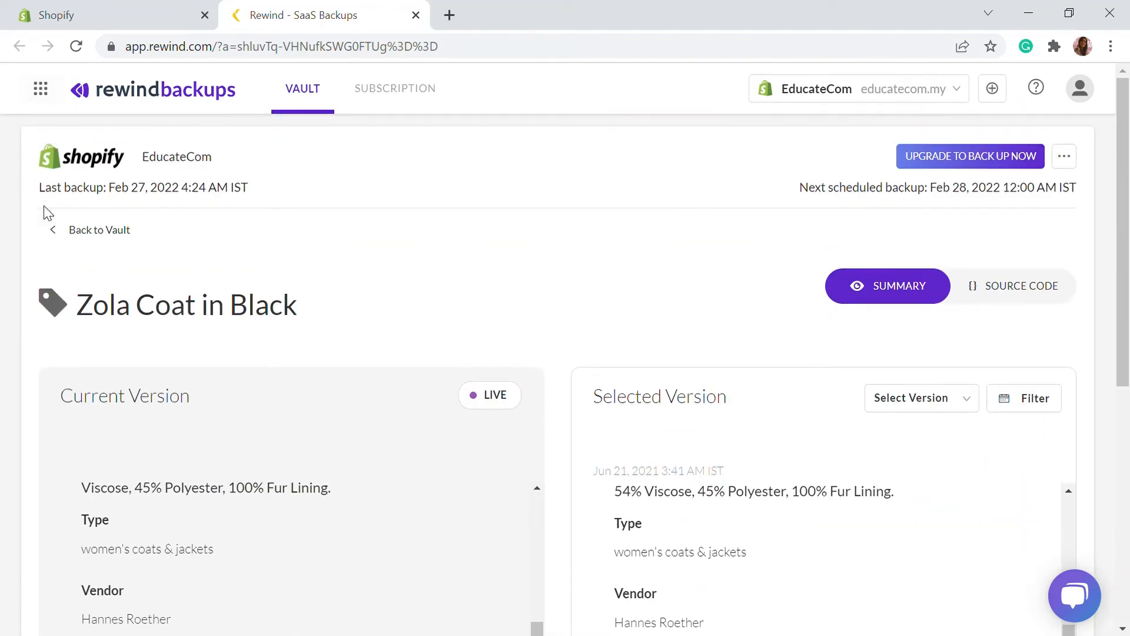
{"action": "left_click", "coordinate": [82, 232]}
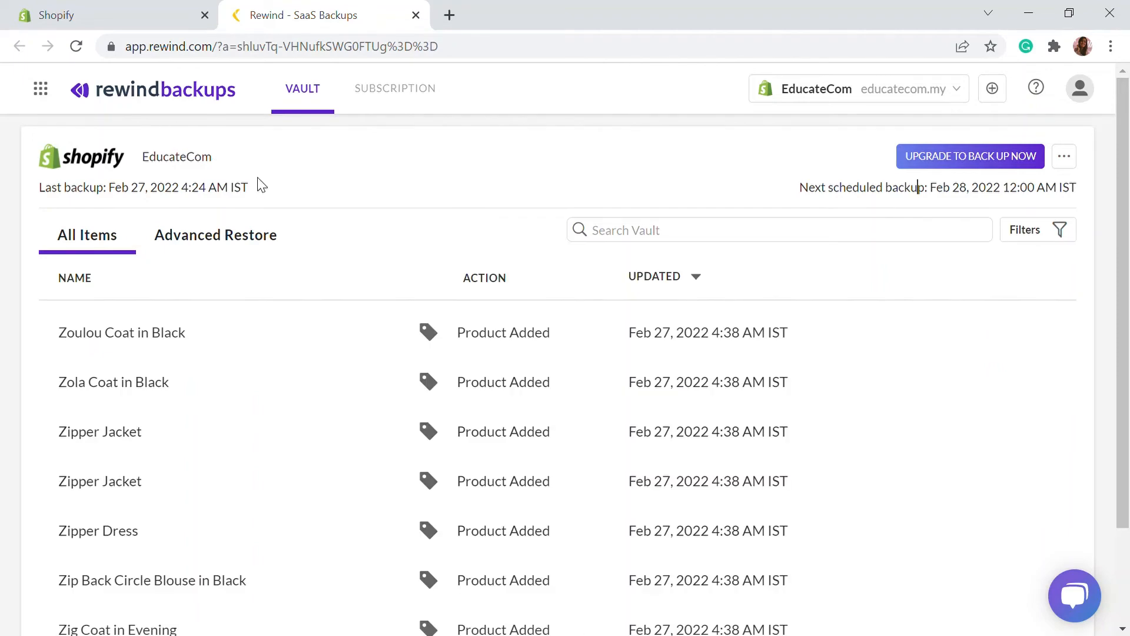
Step: Switch to the Shopify admin, open the product list and preview 3/4 Sleeve Kimono Dress on the online store
{"action": "left_click", "coordinate": [132, 18]}
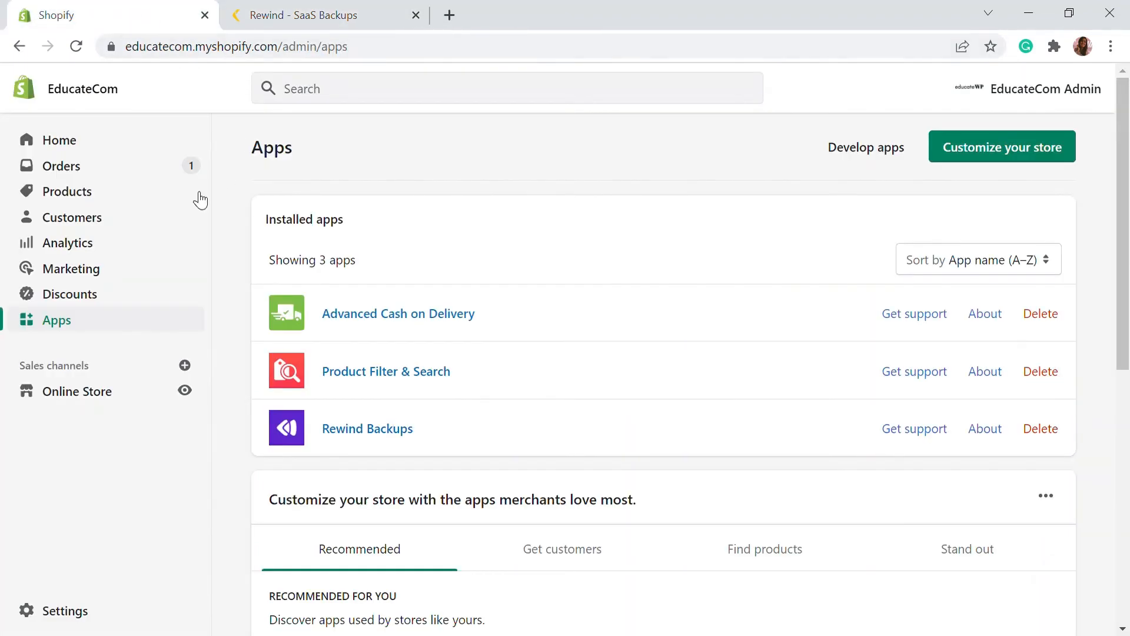
{"action": "left_click", "coordinate": [118, 168]}
{"action": "left_click", "coordinate": [100, 258]}
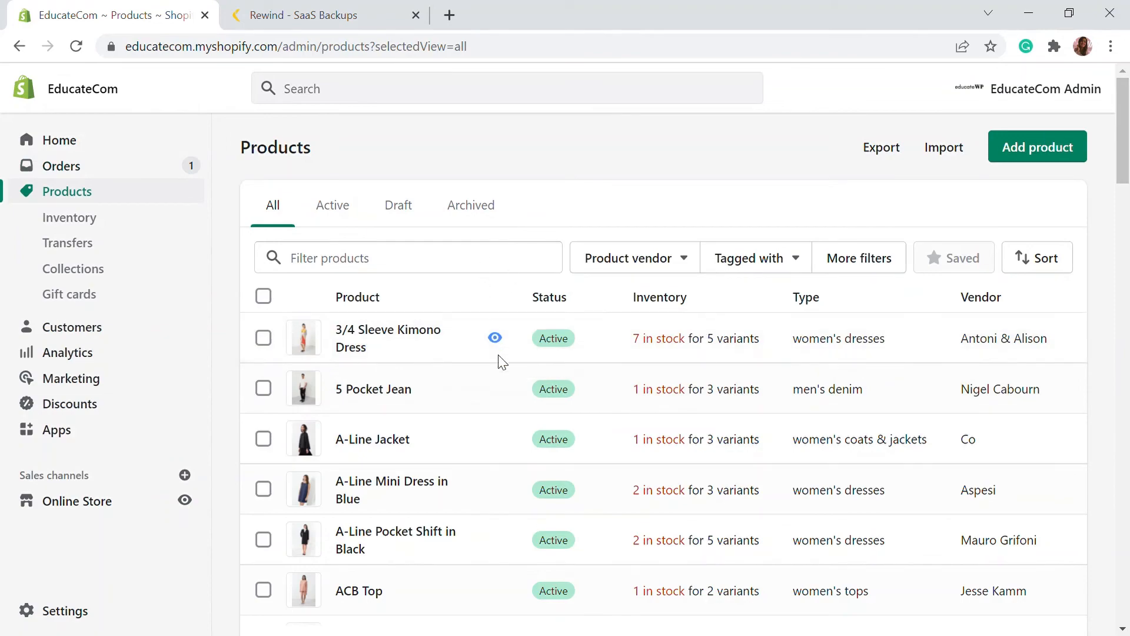
{"action": "left_click", "coordinate": [496, 341]}
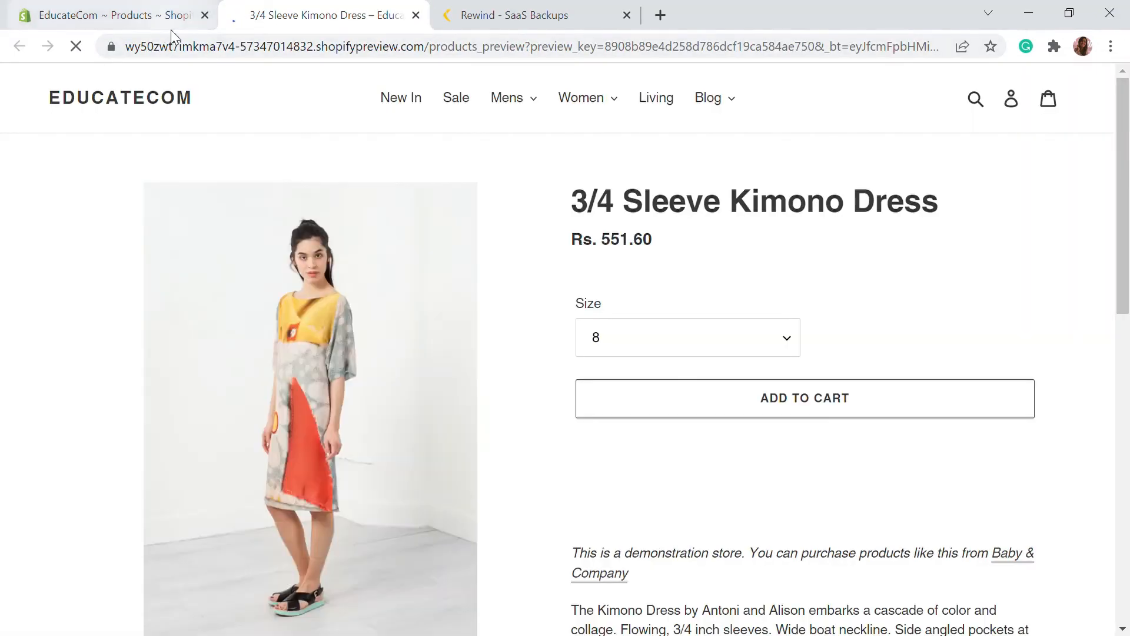
{"action": "scroll", "coordinate": [613, 314], "scroll_direction": "down", "scroll_amount": 3}
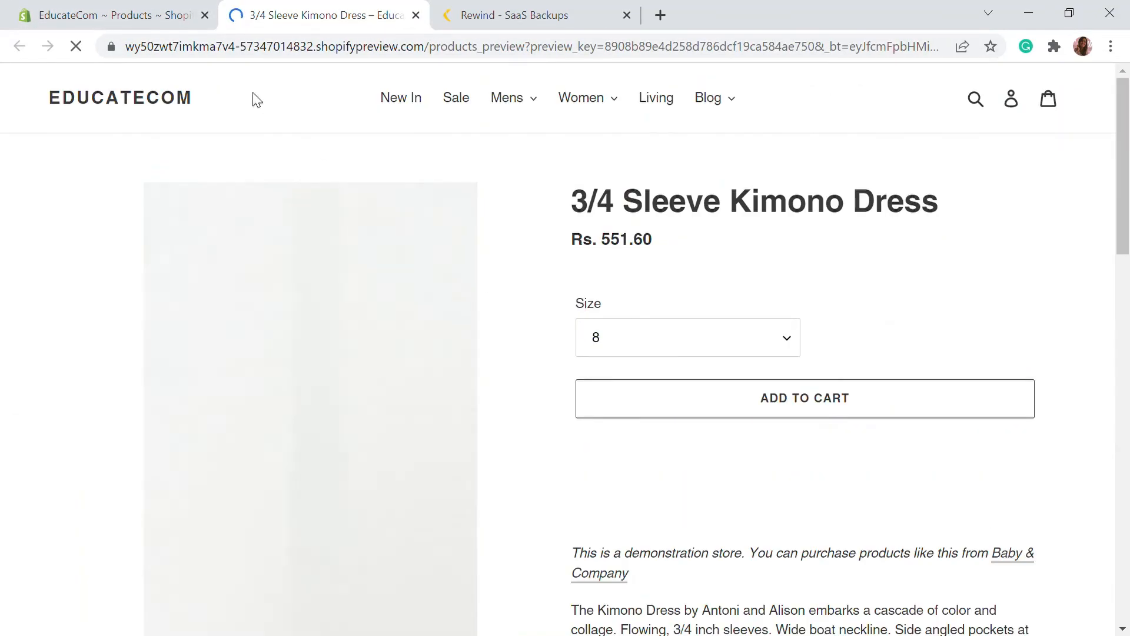
Step: Return to the Shopify product list, select all 50 products on the page and delete them
{"action": "left_click", "coordinate": [141, 17]}
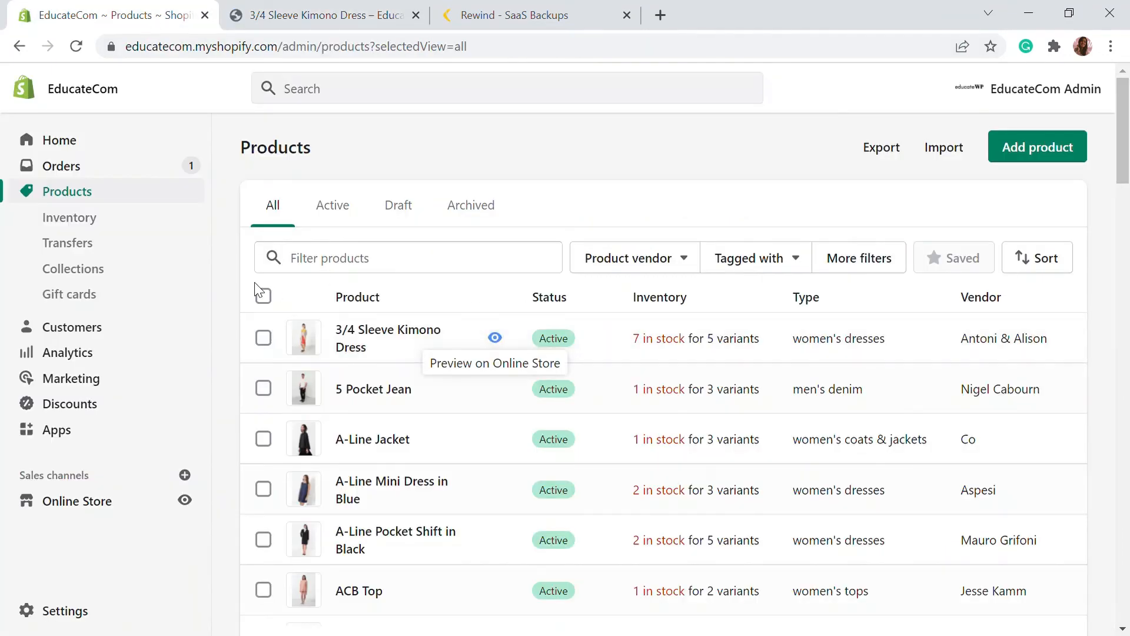
{"action": "left_click", "coordinate": [262, 295]}
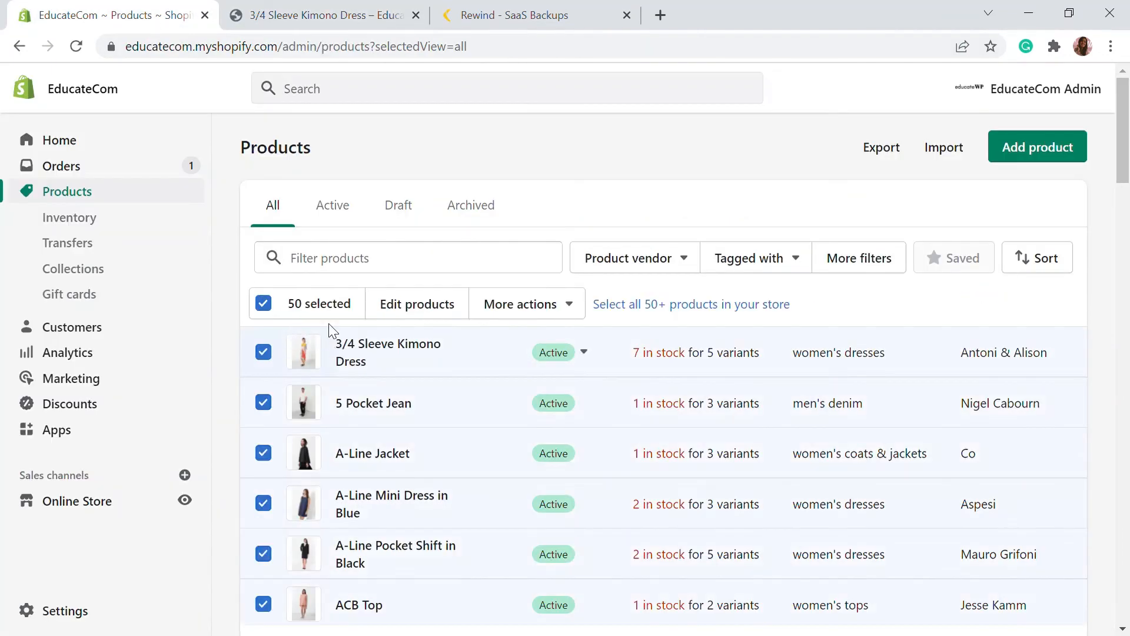
{"action": "scroll", "coordinate": [458, 393], "scroll_direction": "down", "scroll_amount": 3}
{"action": "scroll", "coordinate": [458, 393], "scroll_direction": "up", "scroll_amount": 3}
{"action": "left_click", "coordinate": [572, 303]}
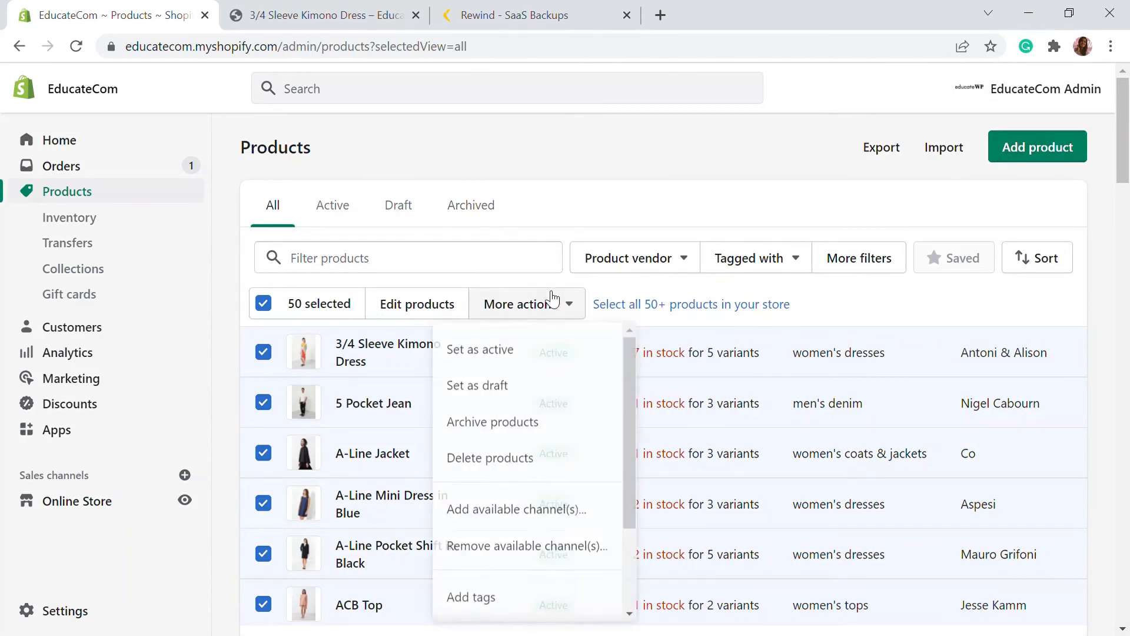
{"action": "left_click", "coordinate": [521, 460]}
{"action": "left_click", "coordinate": [763, 406]}
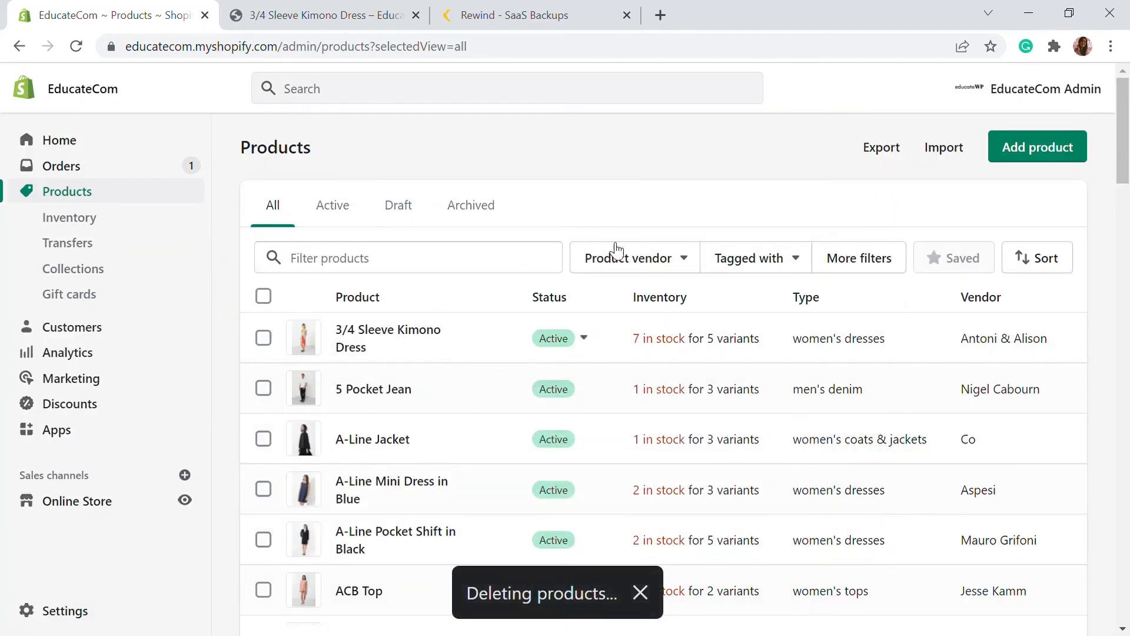
Step: Reload the storefront preview of the deleted 3/4 Sleeve Kimono Dress and hide the store preview bar
{"action": "left_click", "coordinate": [322, 15]}
{"action": "left_click", "coordinate": [76, 46]}
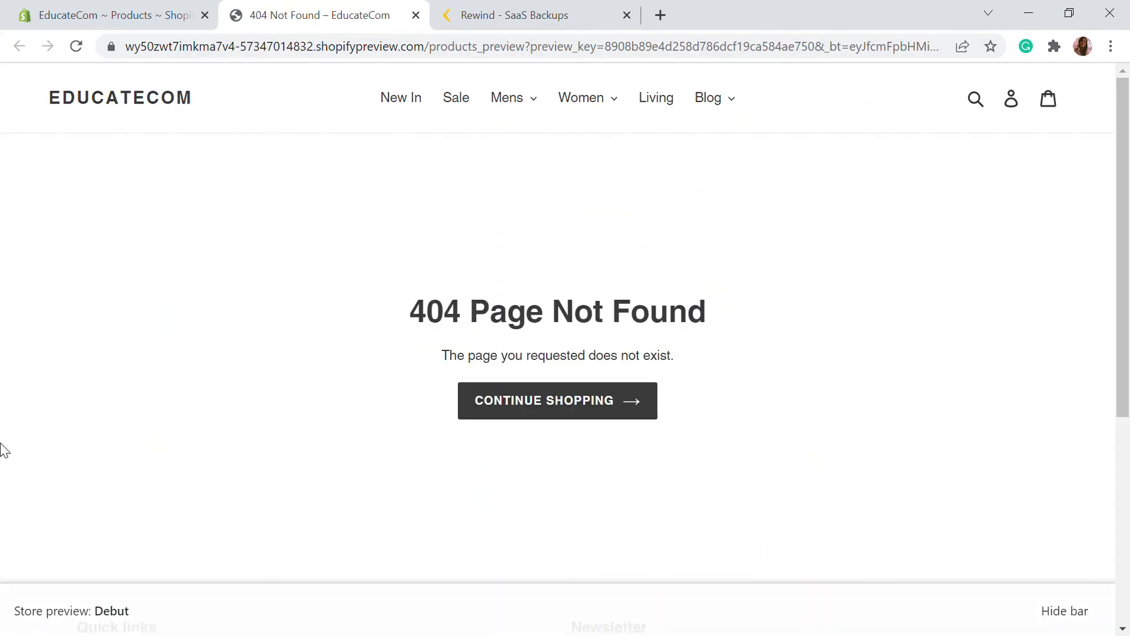
{"action": "left_click", "coordinate": [1054, 613]}
Step: Switch to Rewind Backups, open Advanced Restore and select Products as the item type to restore
{"action": "left_click", "coordinate": [530, 15]}
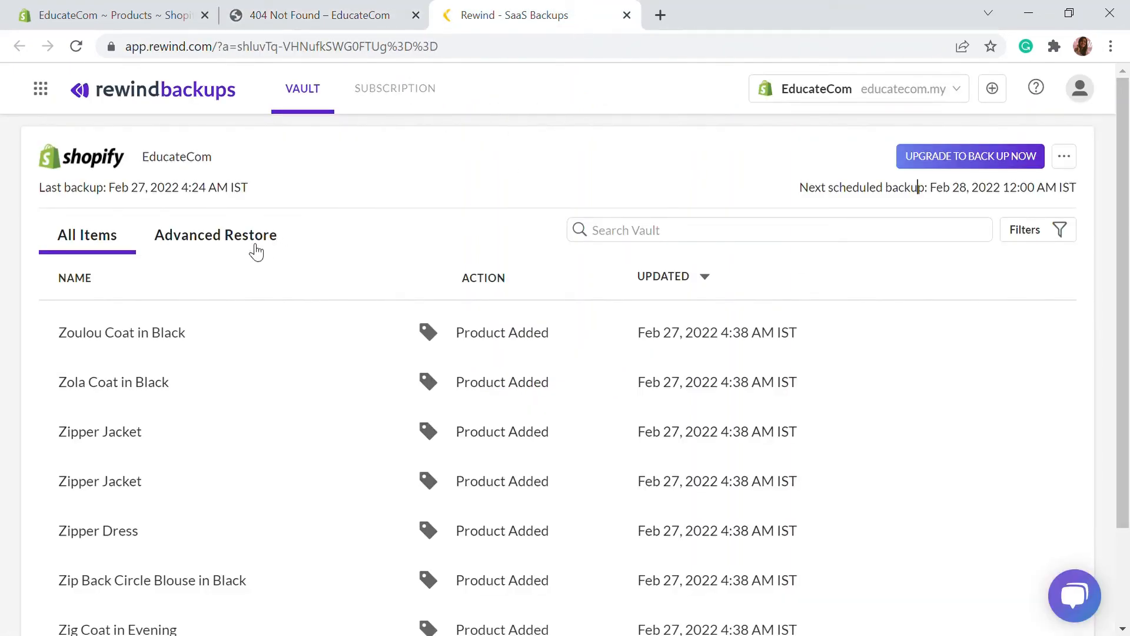
{"action": "left_click", "coordinate": [227, 235]}
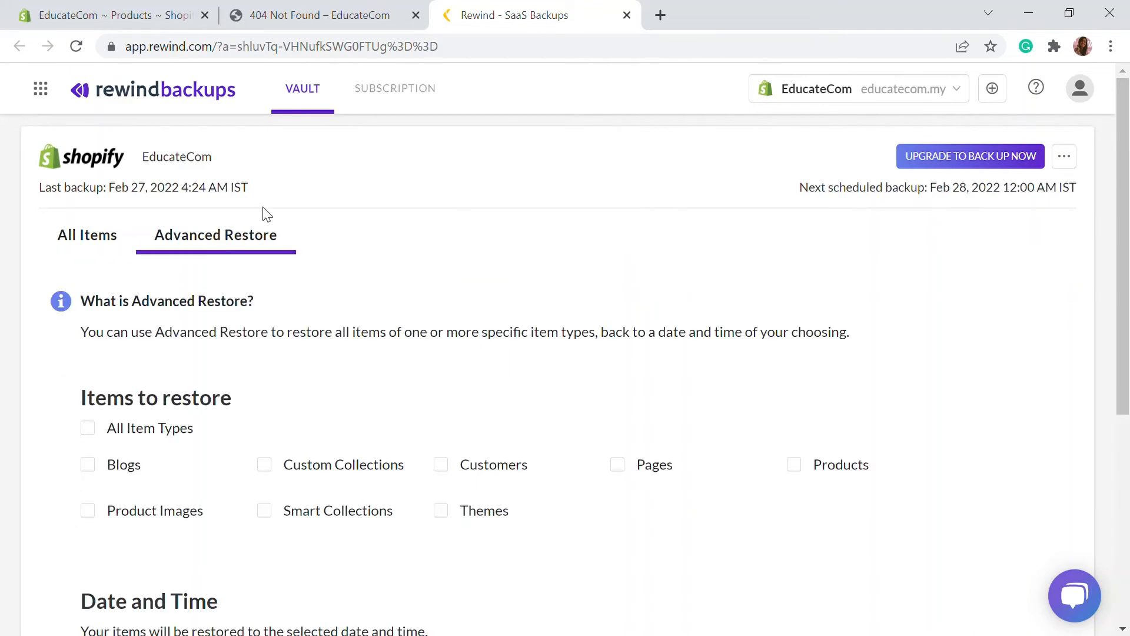
{"action": "scroll", "coordinate": [336, 198], "scroll_direction": "down", "scroll_amount": 2}
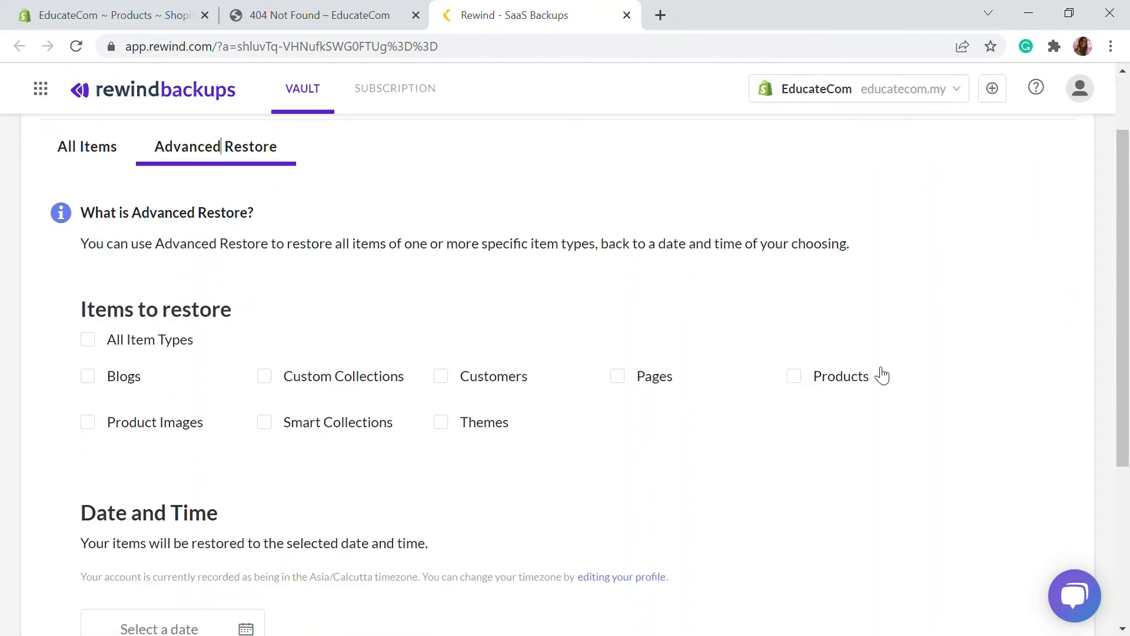
{"action": "left_click", "coordinate": [800, 381]}
Step: Set the restore date to February 27, 2022, then start and confirm the restore of the products
{"action": "scroll", "coordinate": [768, 269], "scroll_direction": "down", "scroll_amount": 5}
{"action": "left_click", "coordinate": [224, 373]}
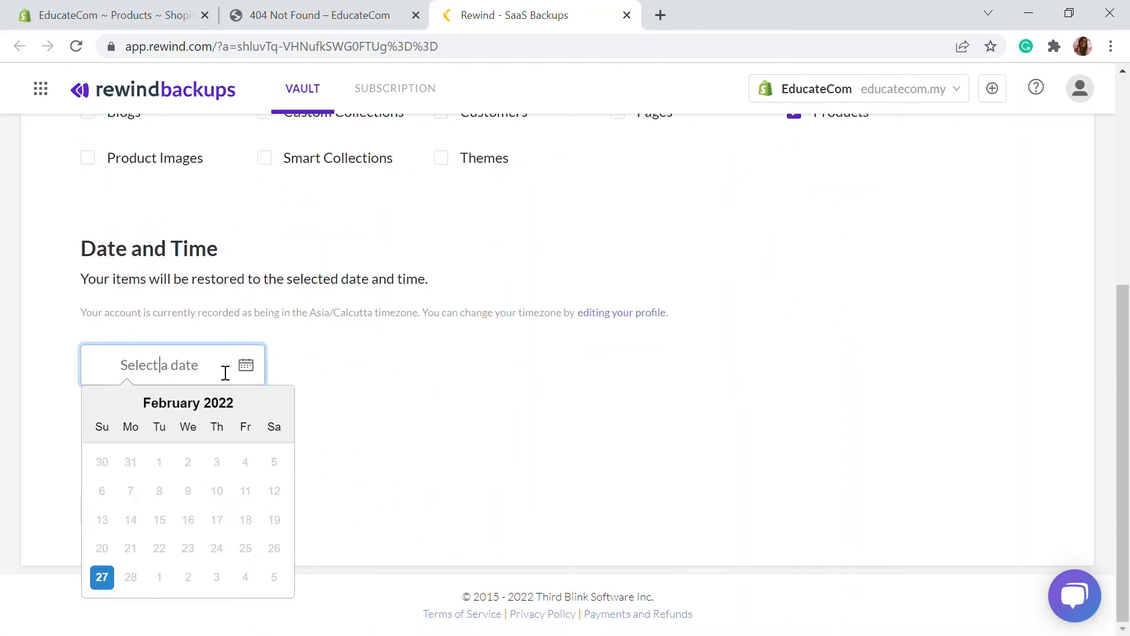
{"action": "left_click", "coordinate": [102, 577]}
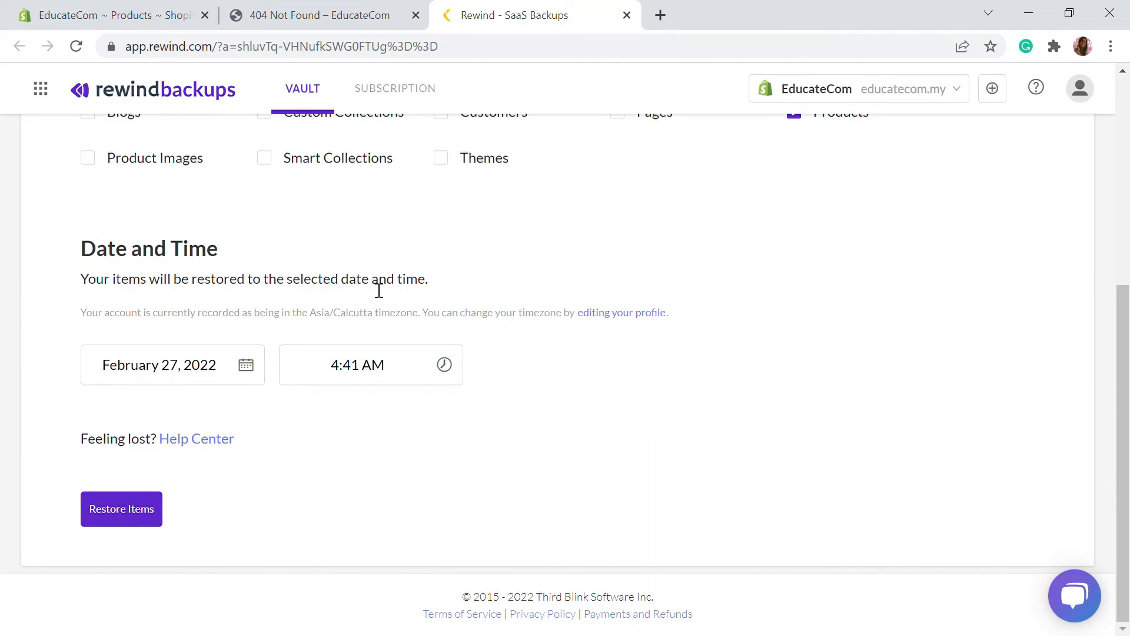
{"action": "left_click", "coordinate": [106, 521]}
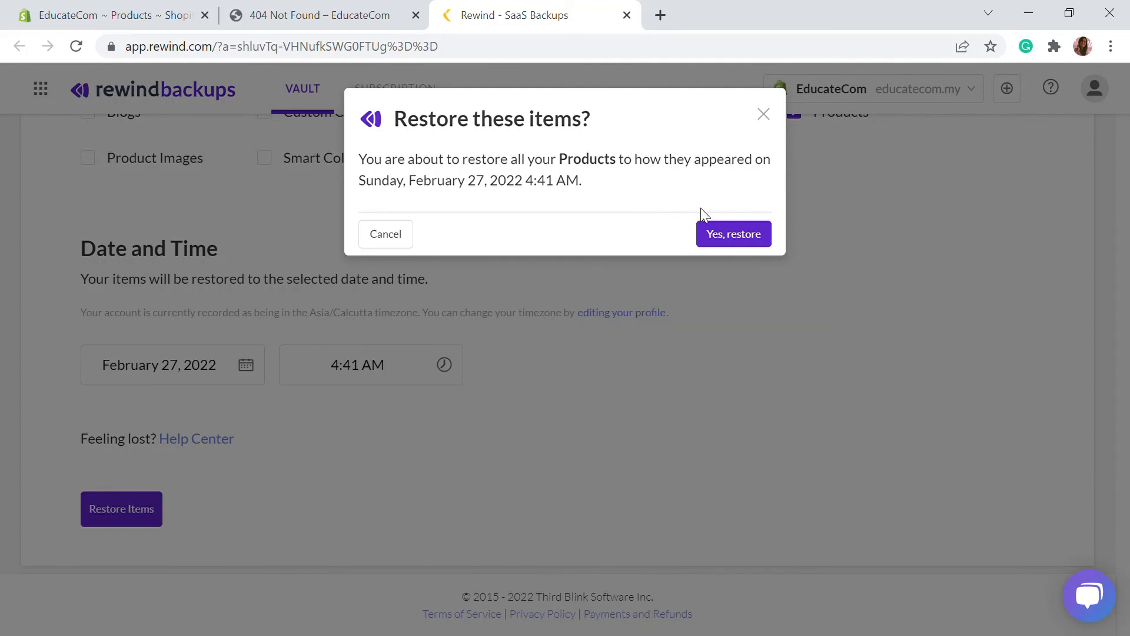
{"action": "left_click", "coordinate": [727, 237]}
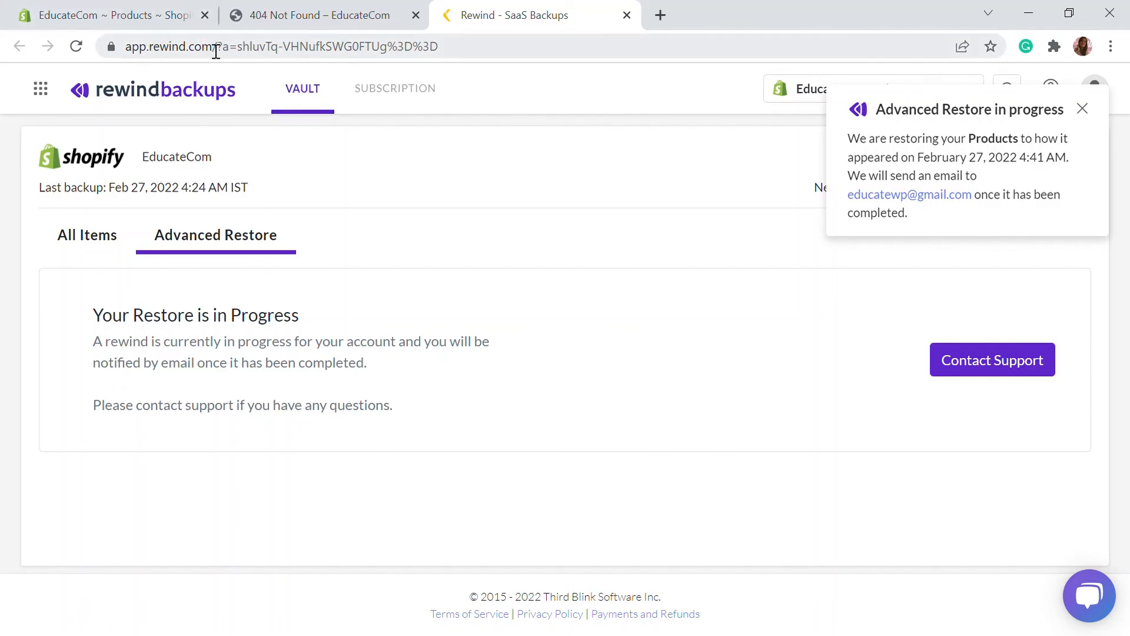
Step: Check the Shopify product list, reload the 3/4 Sleeve Kimono Dress preview and inspect the page with the preview bar hidden
{"action": "left_click", "coordinate": [177, 25]}
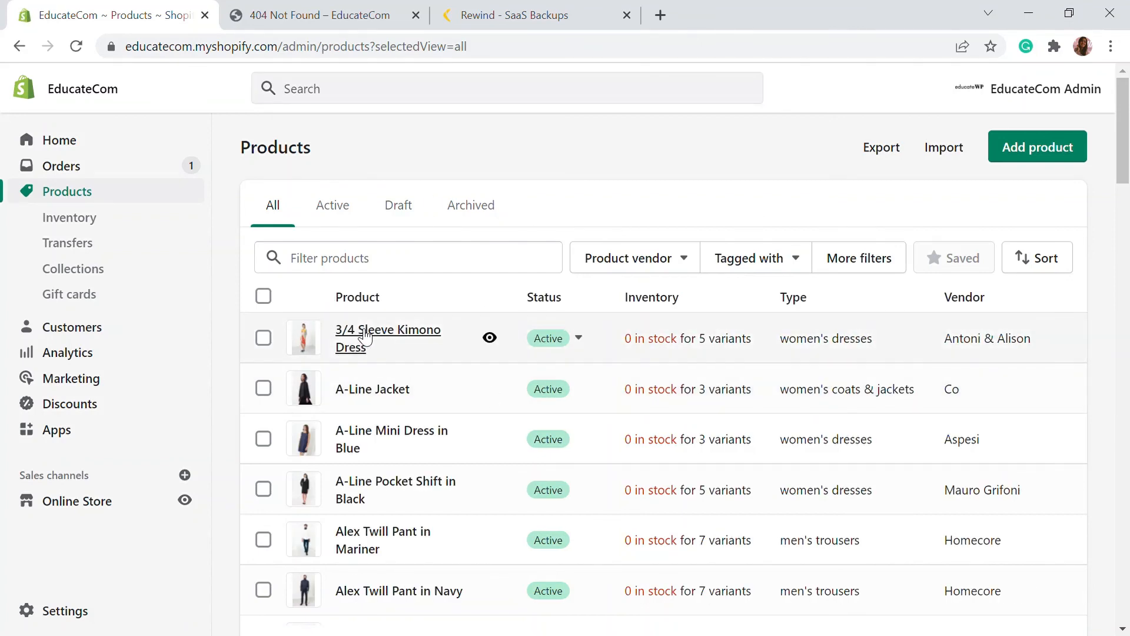
{"action": "left_click", "coordinate": [324, 16]}
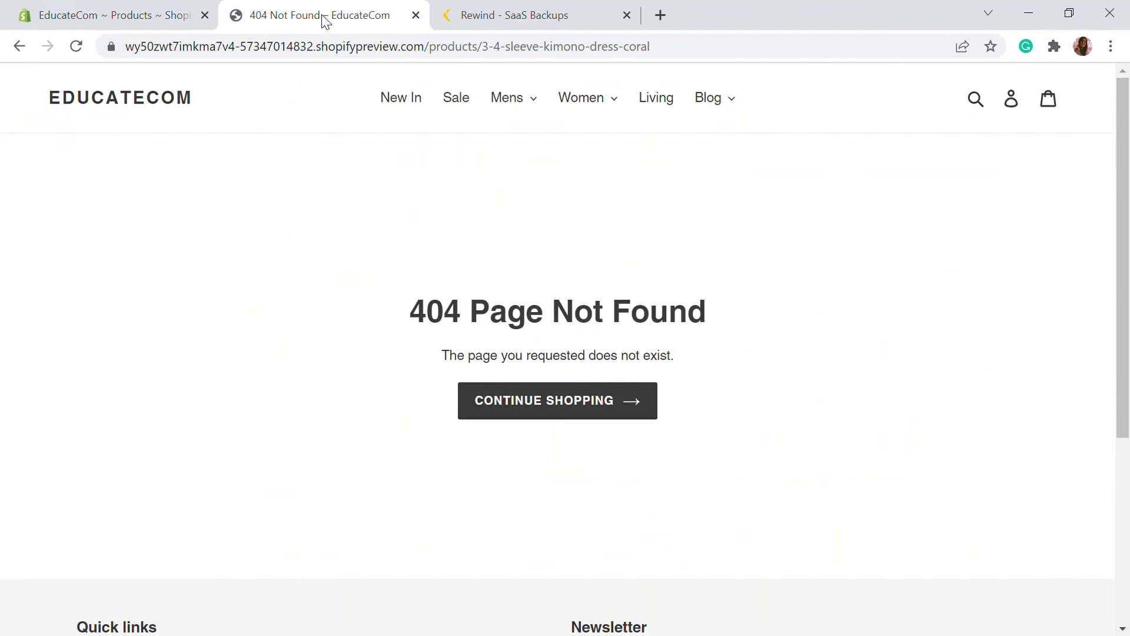
{"action": "left_click", "coordinate": [76, 45]}
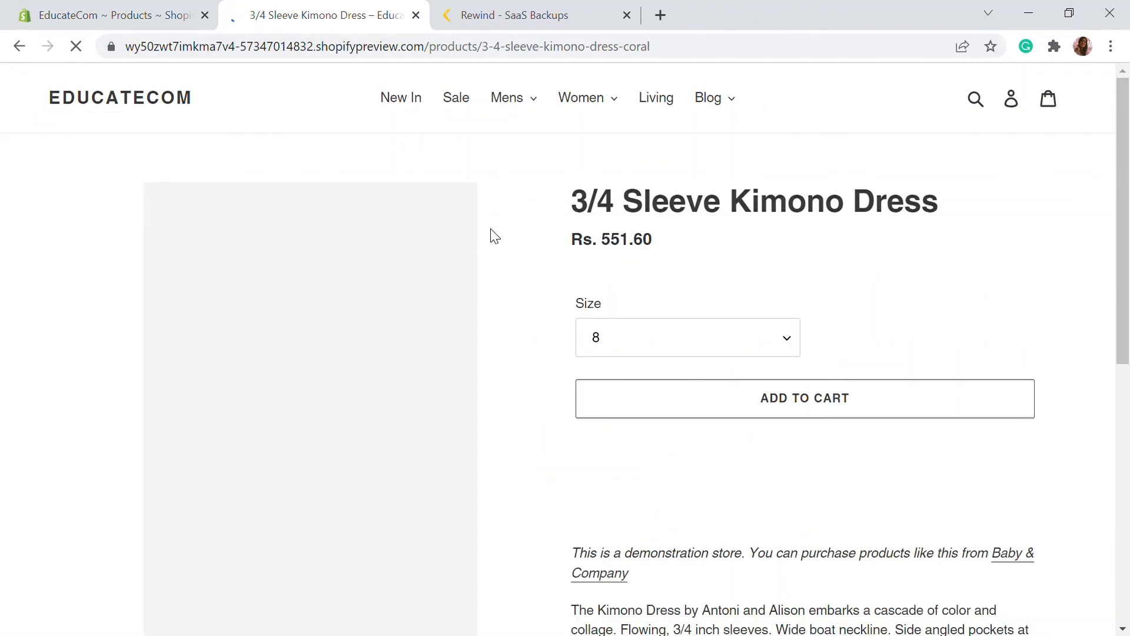
{"action": "scroll", "coordinate": [638, 222], "scroll_direction": "down", "scroll_amount": 6}
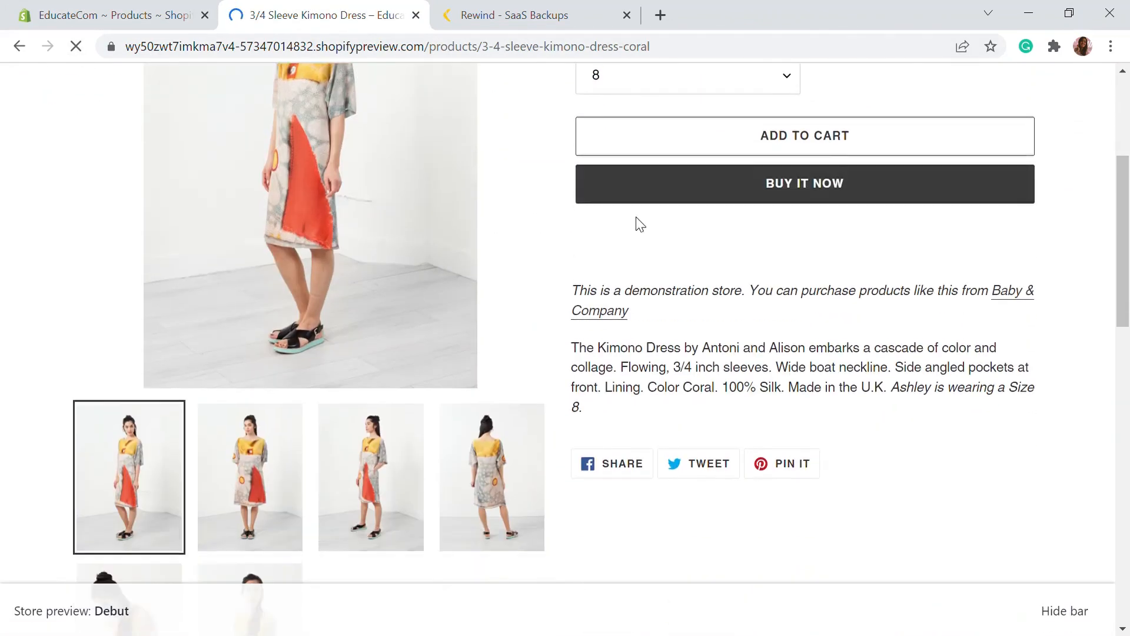
{"action": "left_click", "coordinate": [1059, 612]}
{"action": "scroll", "coordinate": [942, 448], "scroll_direction": "up", "scroll_amount": 6}
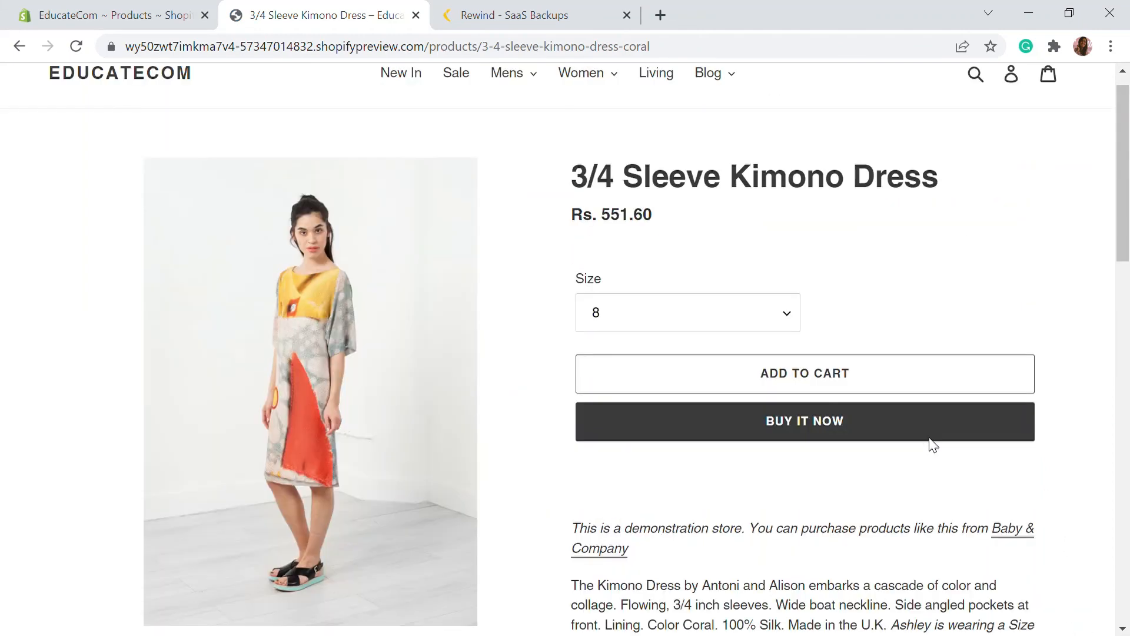